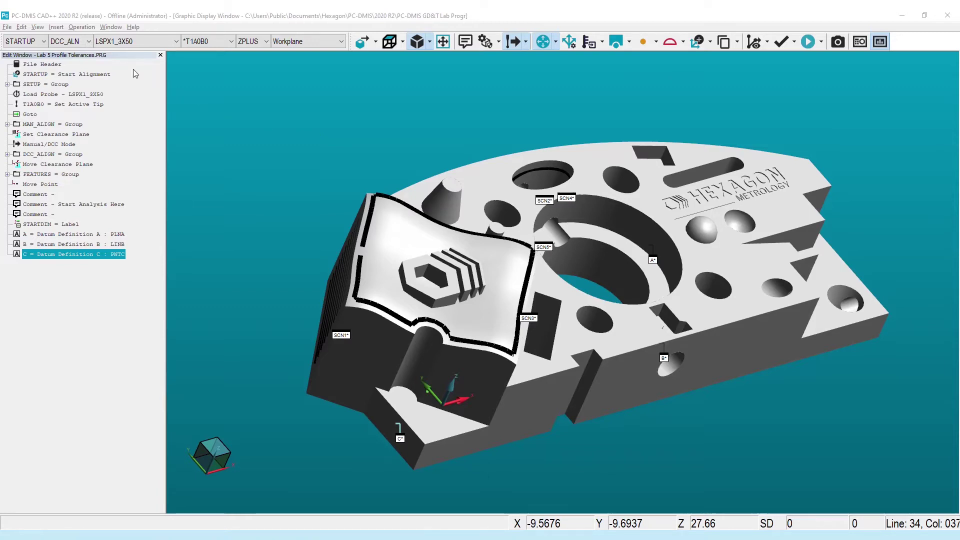
- Start a surface profile geometric tolerance and choose scans SCN4 and SCN5 as its considered features
{"action": "left_click", "coordinate": [56, 27]}
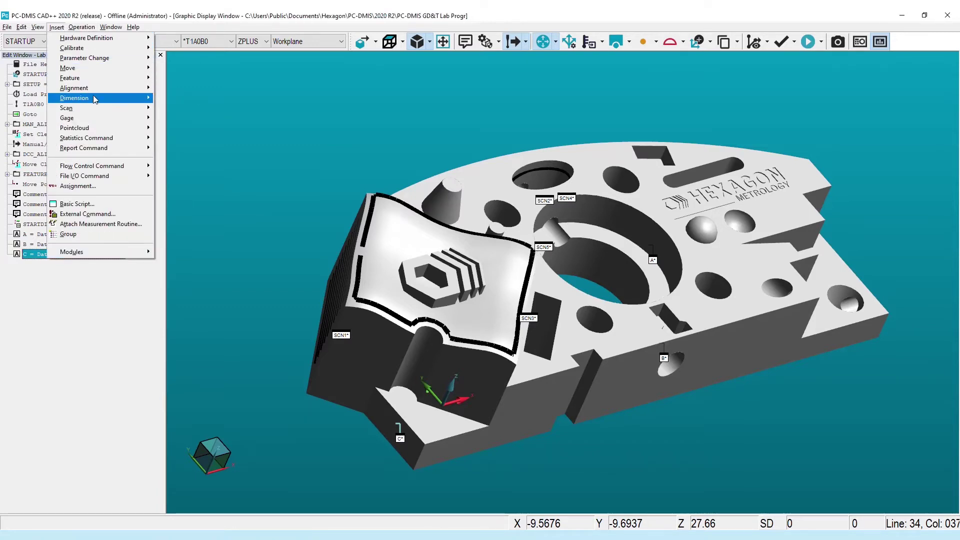
{"action": "mouse_move", "coordinate": [96, 99]}
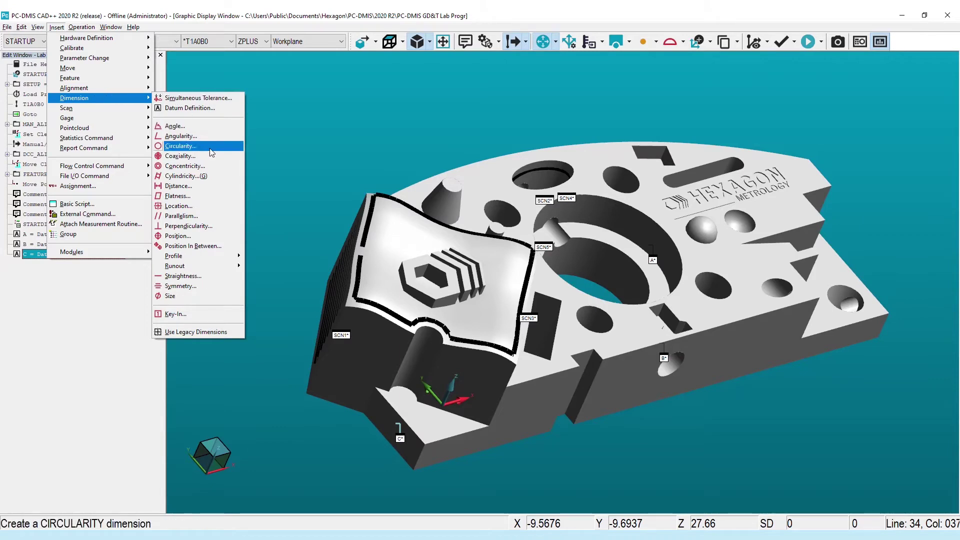
{"action": "mouse_move", "coordinate": [244, 252]}
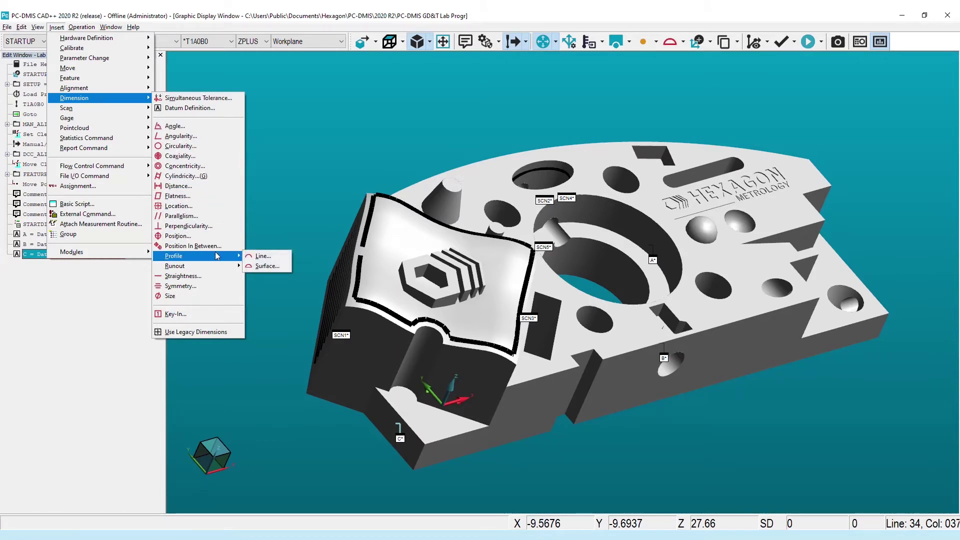
{"action": "left_click", "coordinate": [684, 42]}
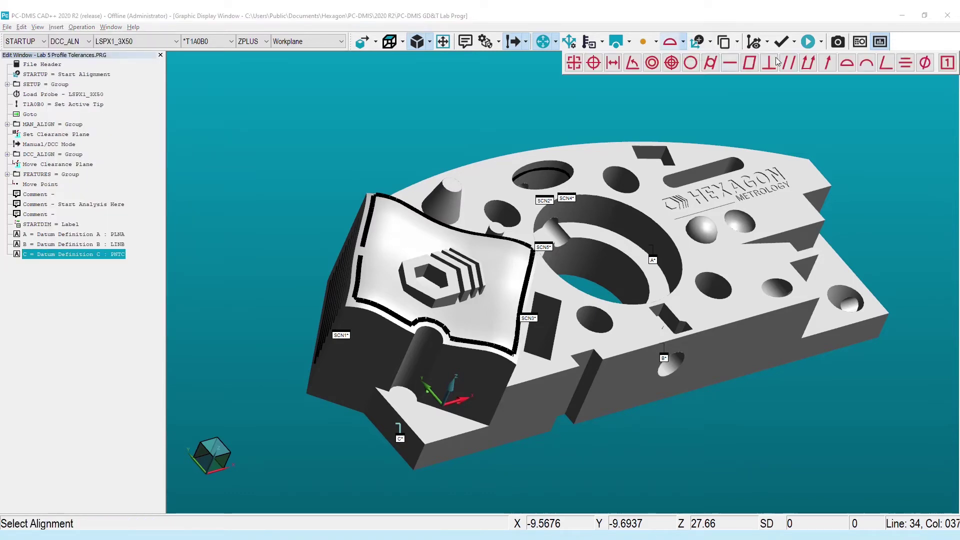
{"action": "left_click", "coordinate": [845, 64]}
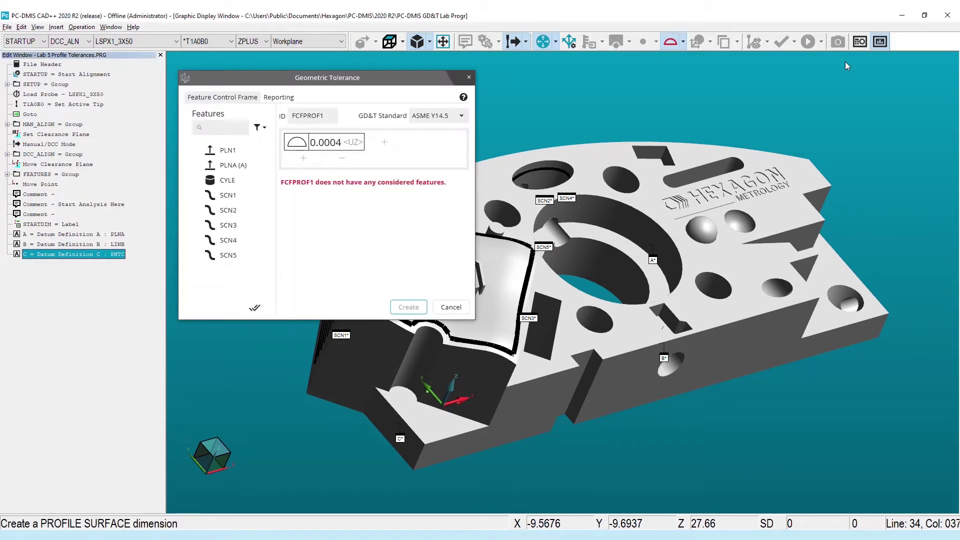
{"action": "left_click", "coordinate": [235, 242]}
{"action": "left_click", "coordinate": [234, 214]}
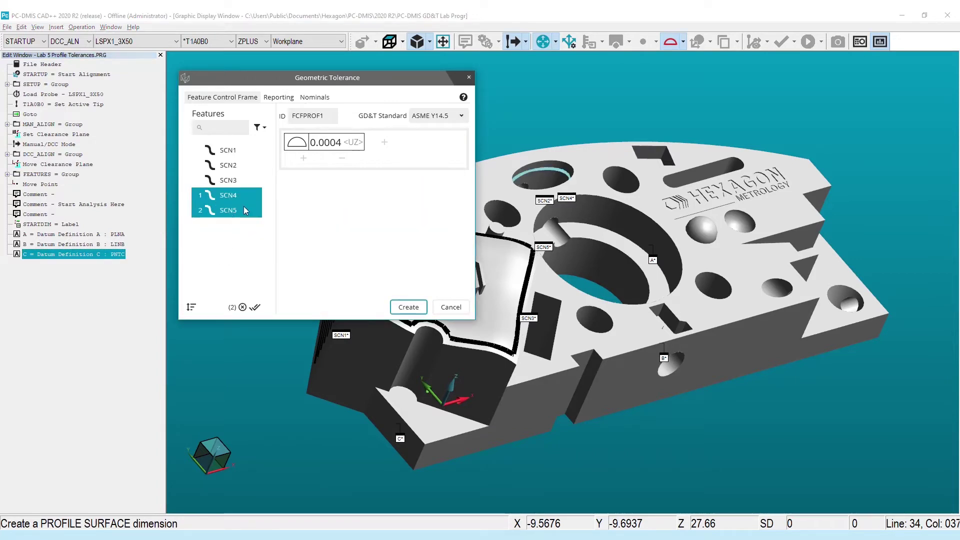
- Reference datums A, B and C in the first segment and add a second composite segment referencing datums A and B
{"action": "left_click", "coordinate": [384, 142]}
{"action": "left_click", "coordinate": [399, 144]}
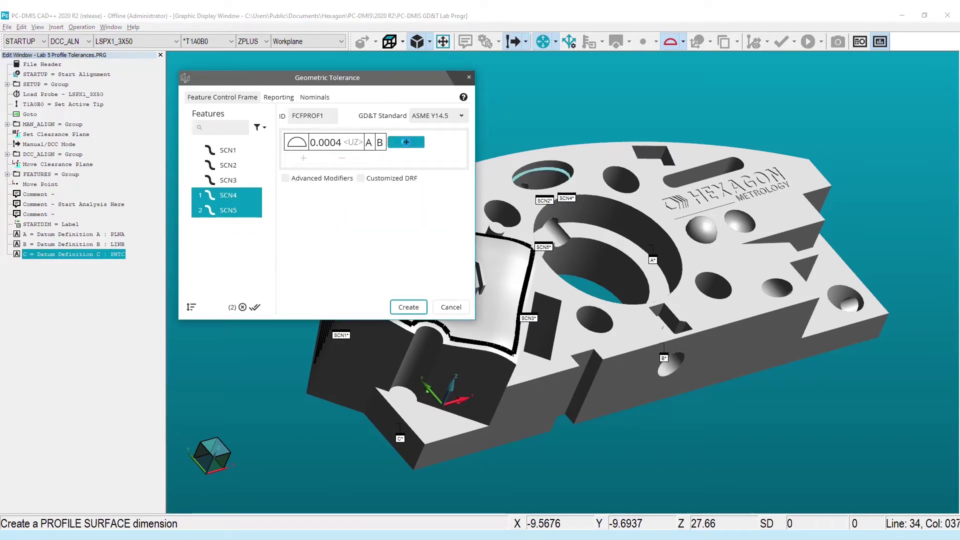
{"action": "left_click", "coordinate": [303, 157]}
{"action": "left_click", "coordinate": [346, 161]}
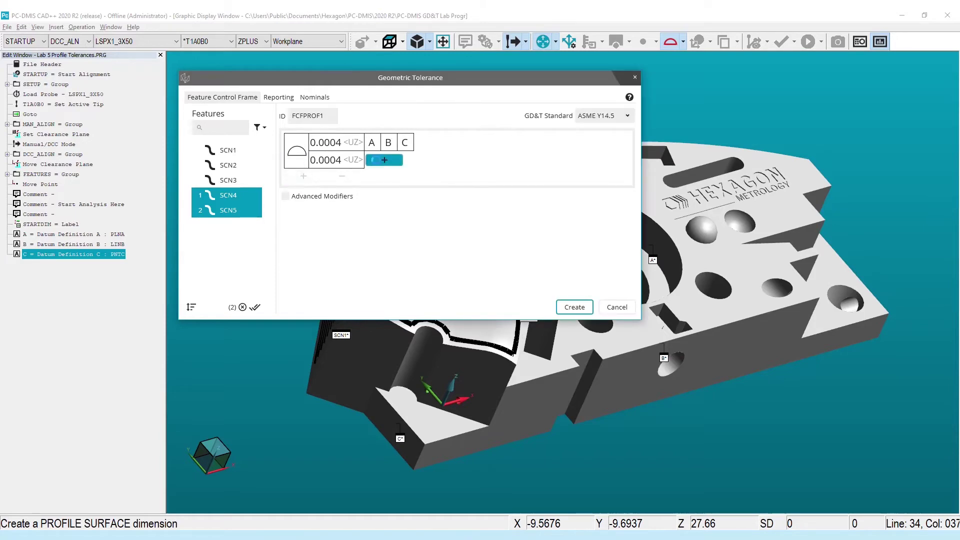
{"action": "left_click", "coordinate": [395, 160]}
- Add a third segment with datum A, a fourth without datums, and a fifth without datums carrying the triangle dynamic profile modifier
{"action": "left_click", "coordinate": [303, 176]}
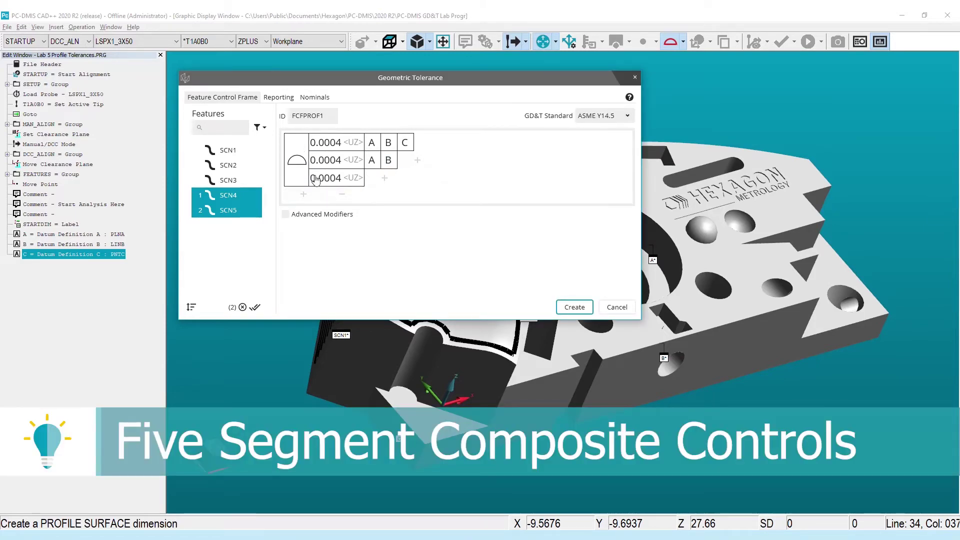
{"action": "left_click", "coordinate": [380, 179]}
{"action": "left_click", "coordinate": [304, 194]}
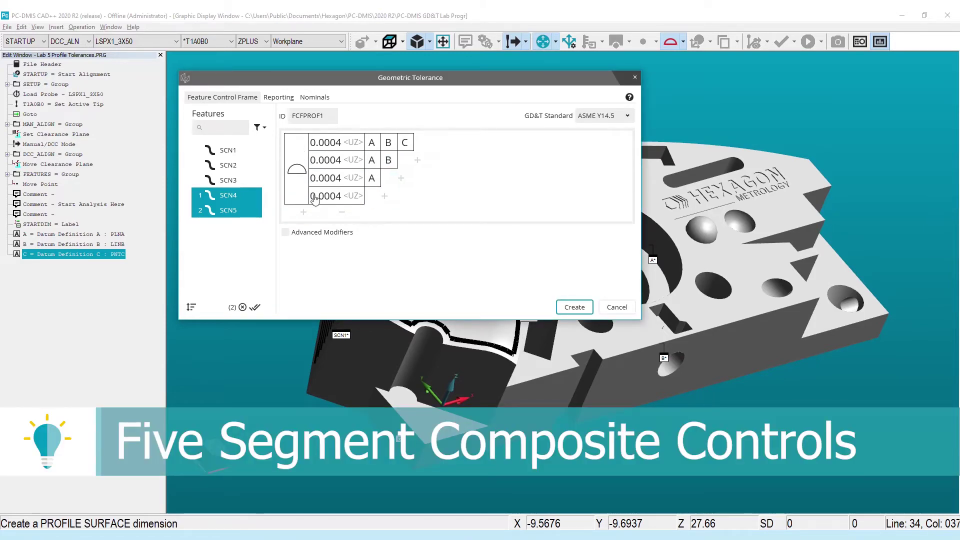
{"action": "left_click", "coordinate": [303, 212]}
{"action": "left_click", "coordinate": [353, 214]}
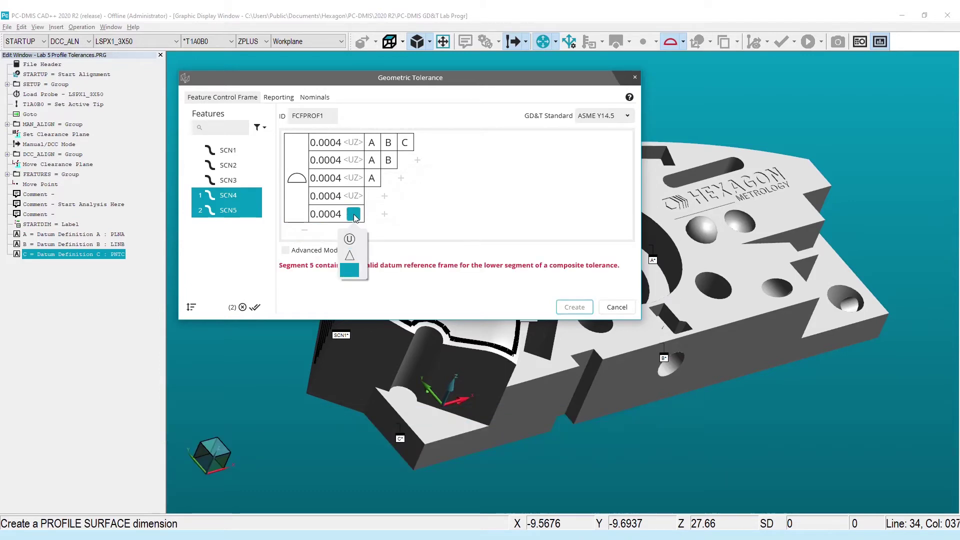
{"action": "left_click", "coordinate": [350, 256]}
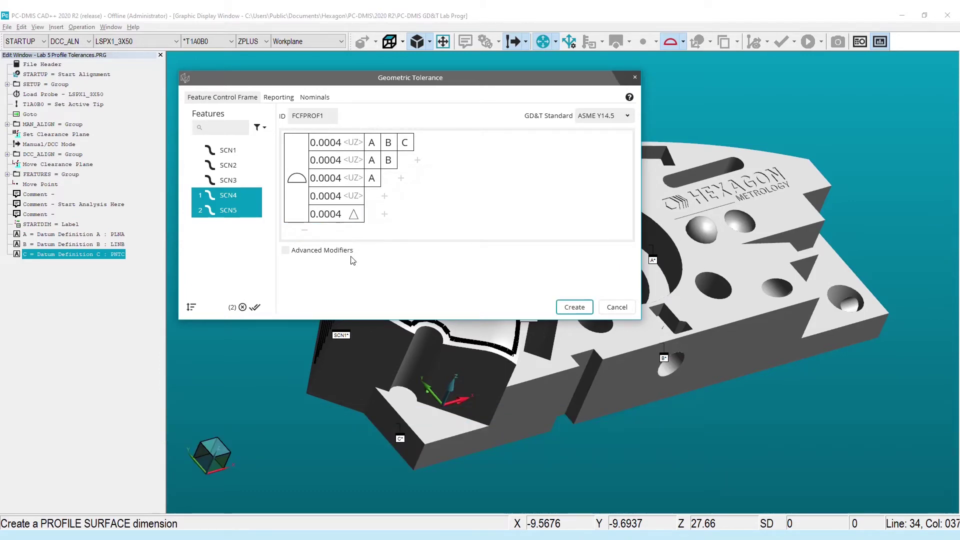
- Set the five segment tolerances to 0.2, 0.15, 0.1, 0.05 and 0.025 from first to last, and create the composite profile tolerance
{"action": "left_click", "coordinate": [326, 143]}
{"action": "type", "text": "0.2"}
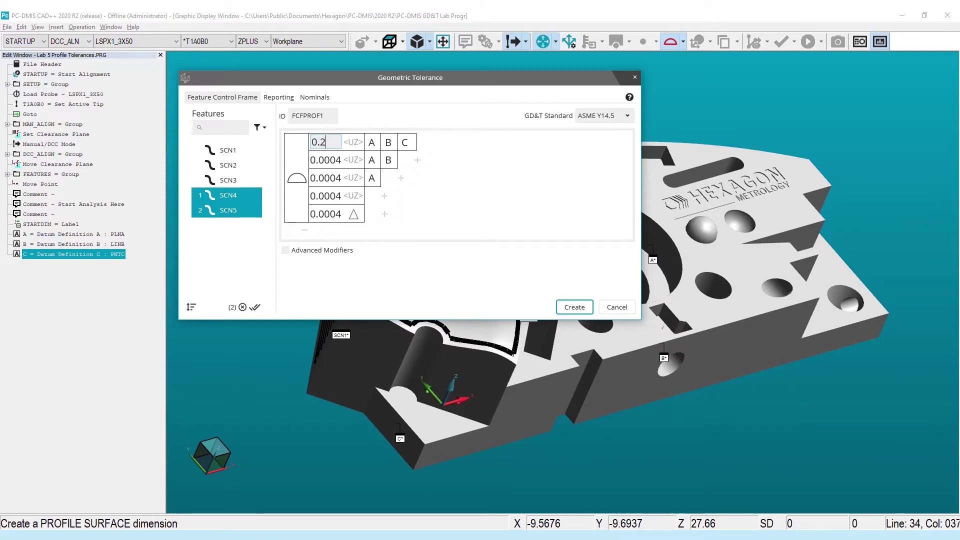
{"action": "left_click", "coordinate": [325, 160]}
{"action": "type", "text": "0.15"}
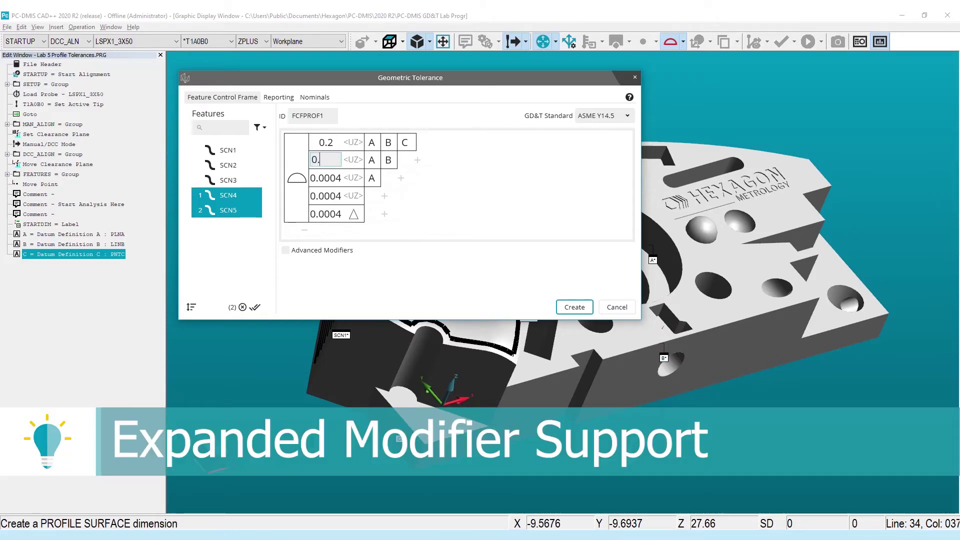
{"action": "left_click", "coordinate": [333, 177]}
{"action": "type", "text": "0.1"}
{"action": "left_click", "coordinate": [328, 195]}
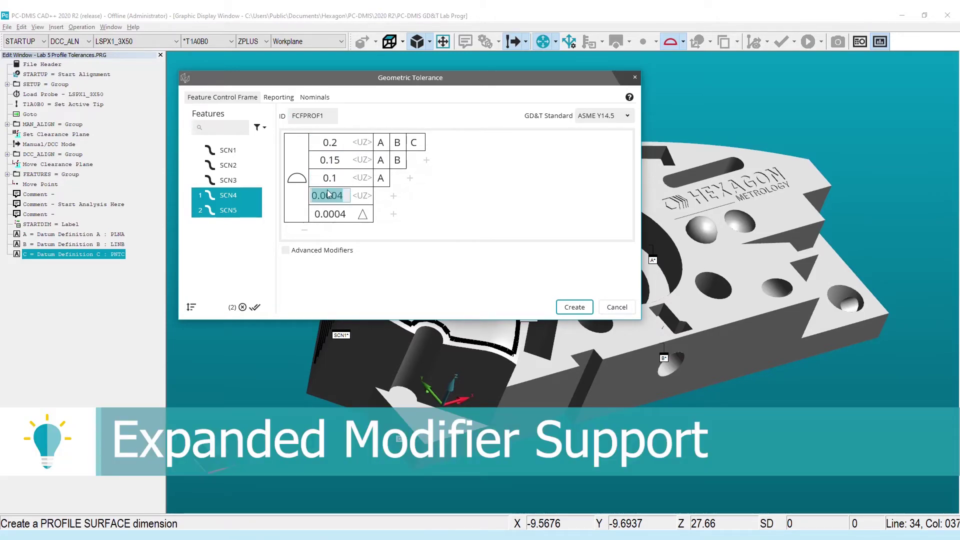
{"action": "type", "text": "0.05"}
{"action": "left_click", "coordinate": [327, 214]}
{"action": "type", "text": "0.025"}
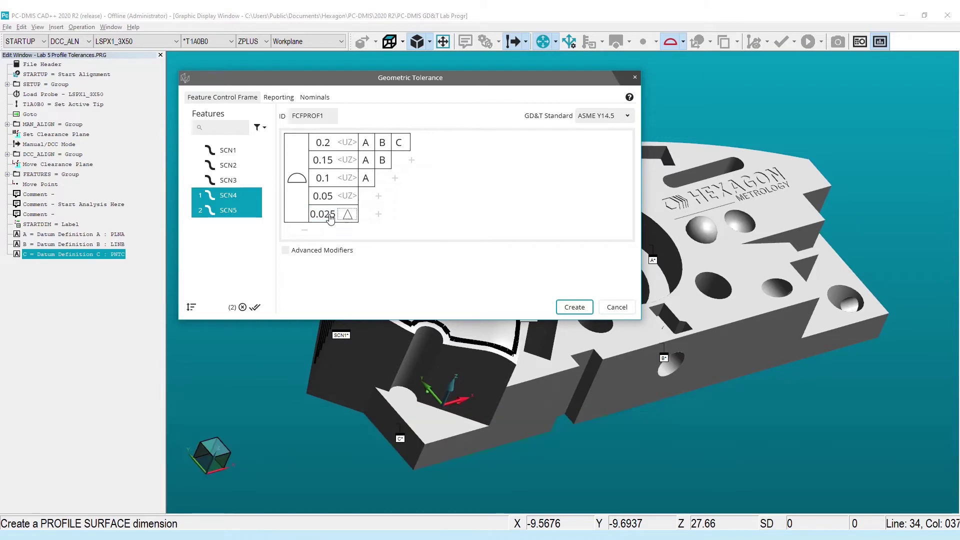
{"action": "left_click", "coordinate": [574, 307]}
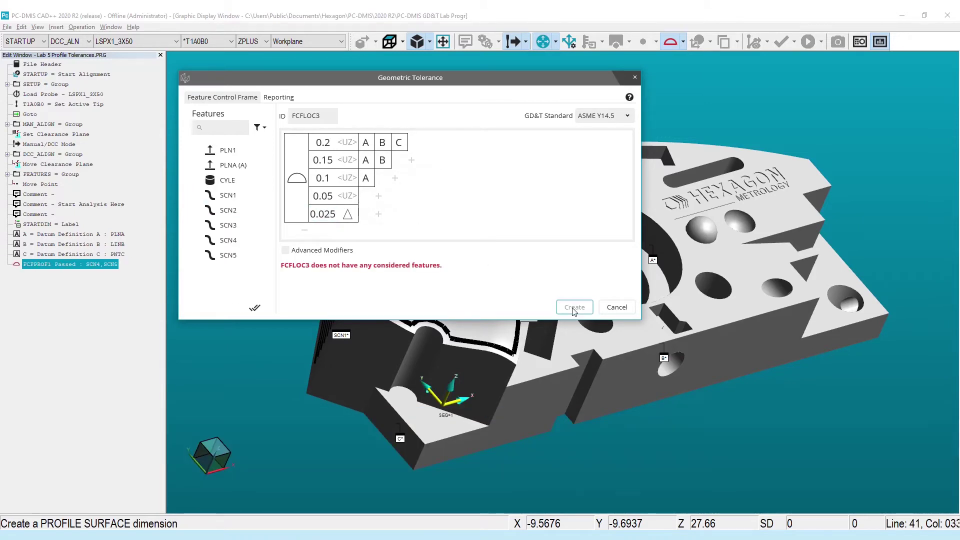
{"action": "left_click", "coordinate": [616, 307]}
- Create a 0.2 parallelism tolerance on plane PLN1 relative to datum A with the tangent plane modifier
{"action": "left_click", "coordinate": [683, 43]}
{"action": "left_click", "coordinate": [788, 63]}
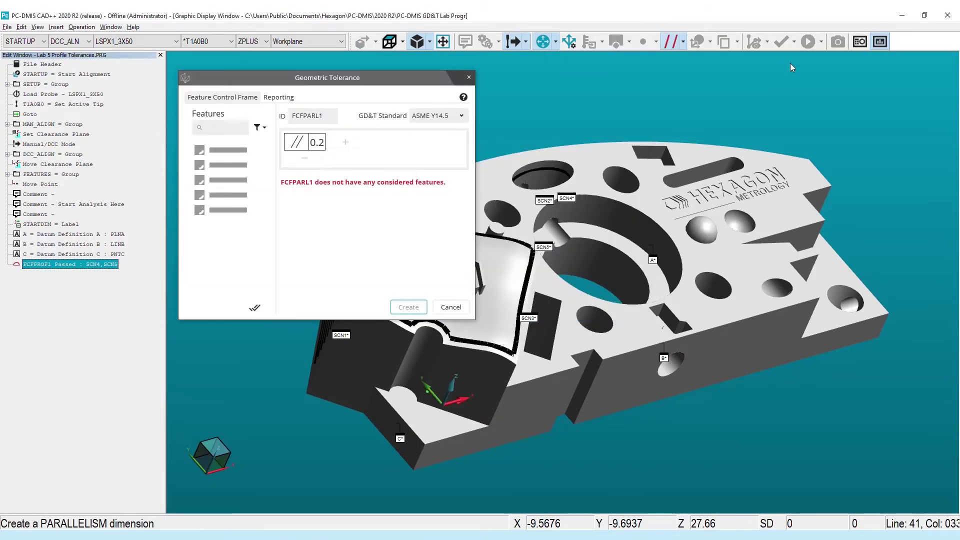
{"action": "left_click", "coordinate": [227, 150]}
{"action": "left_click", "coordinate": [345, 142]}
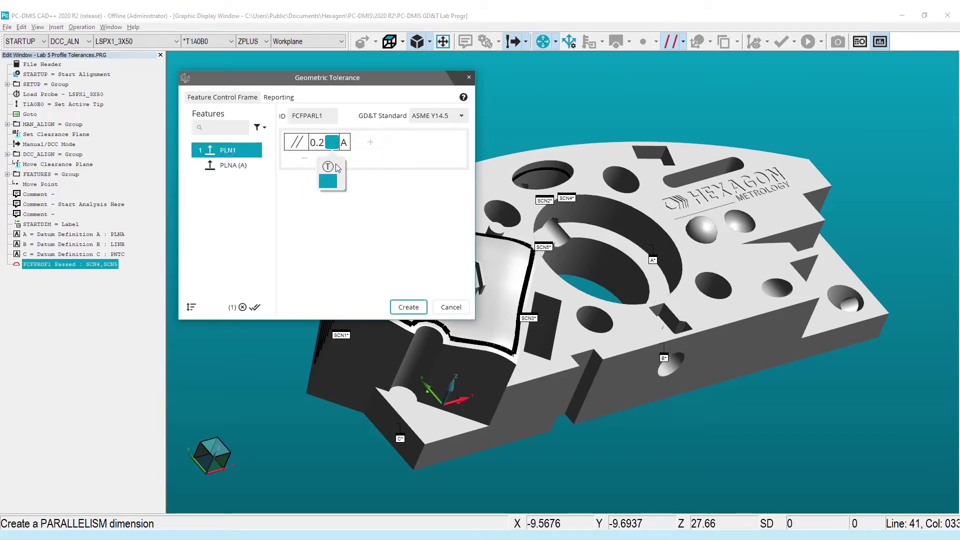
{"action": "left_click", "coordinate": [332, 172]}
{"action": "left_click", "coordinate": [409, 307]}
{"action": "left_click", "coordinate": [451, 307]}
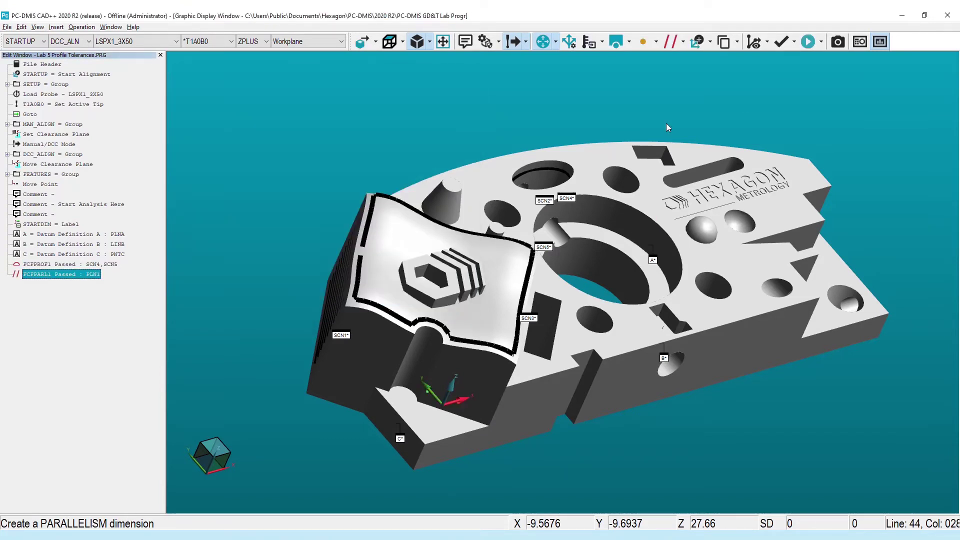
- Start a 0.2 surface profile tolerance on scan SCN1 with datums A and B as references
{"action": "left_click", "coordinate": [683, 42]}
{"action": "left_click", "coordinate": [847, 63]}
{"action": "left_click", "coordinate": [227, 150]}
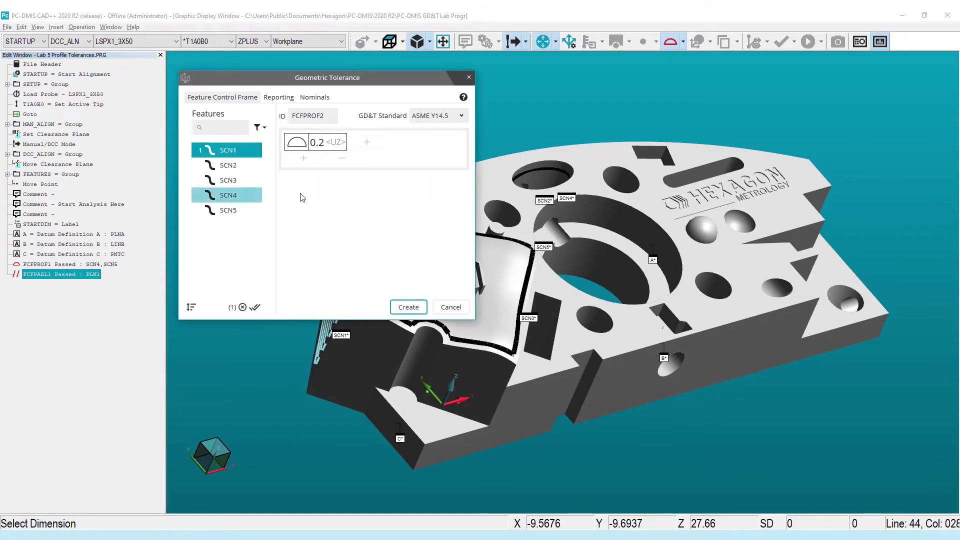
{"action": "left_click", "coordinate": [378, 142]}
- Define cylinder CYLE as datum E from within the profile tolerance
{"action": "left_click", "coordinate": [372, 207]}
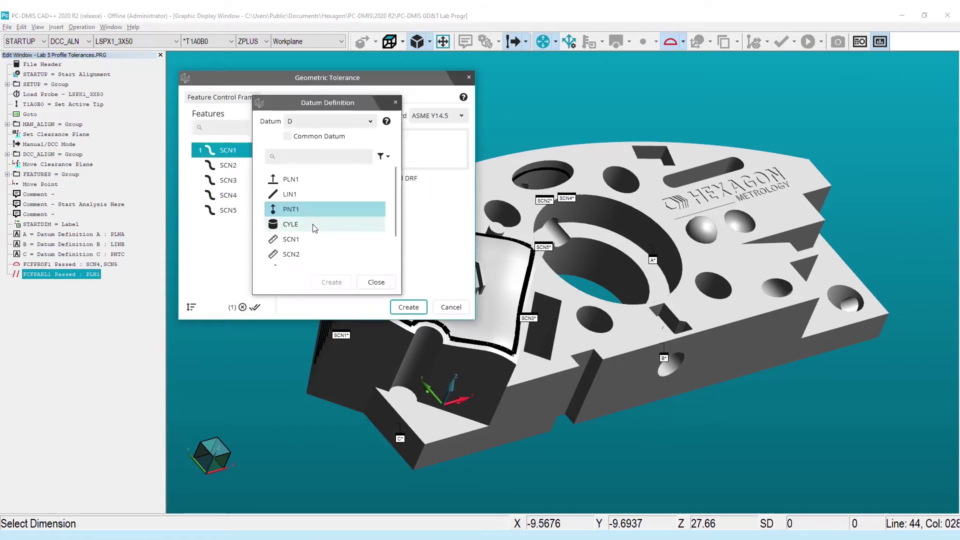
{"action": "type", "text": "E"}
{"action": "left_click", "coordinate": [332, 282]}
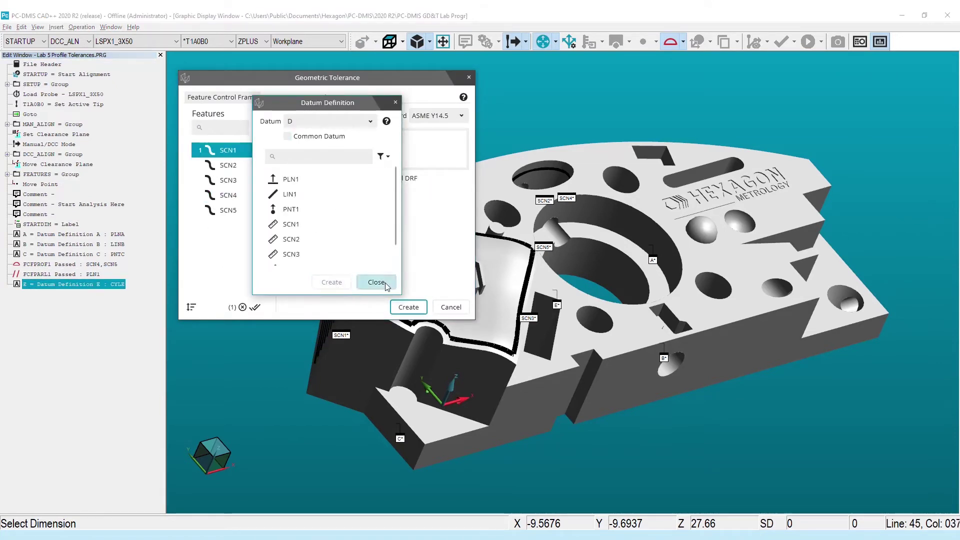
{"action": "left_click", "coordinate": [376, 282]}
- Reference datum E as the third datum, enable the advanced modifiers, and create the SCN1 profile tolerance
{"action": "left_click", "coordinate": [377, 142]}
{"action": "left_click", "coordinate": [372, 186]}
{"action": "left_click", "coordinate": [285, 178]}
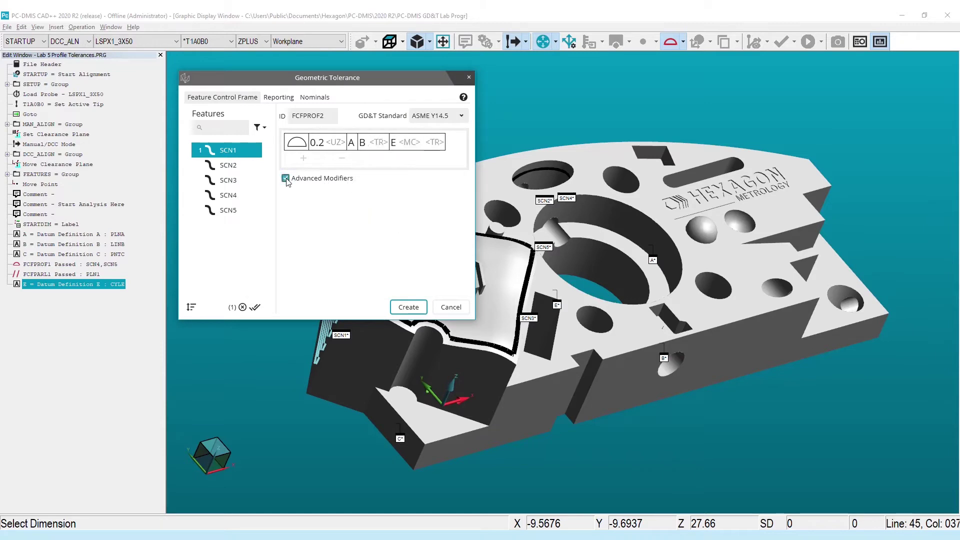
{"action": "left_click", "coordinate": [408, 307]}
{"action": "left_click", "coordinate": [450, 307]}
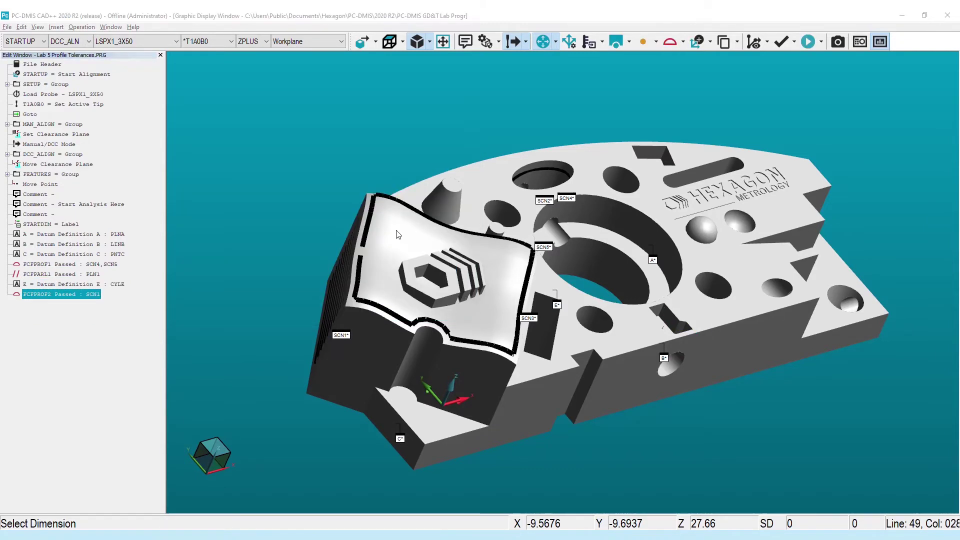
- Start another surface profile tolerance using the ISO 1101 standard with scan SCN2 as the considered feature
{"action": "left_click", "coordinate": [670, 42]}
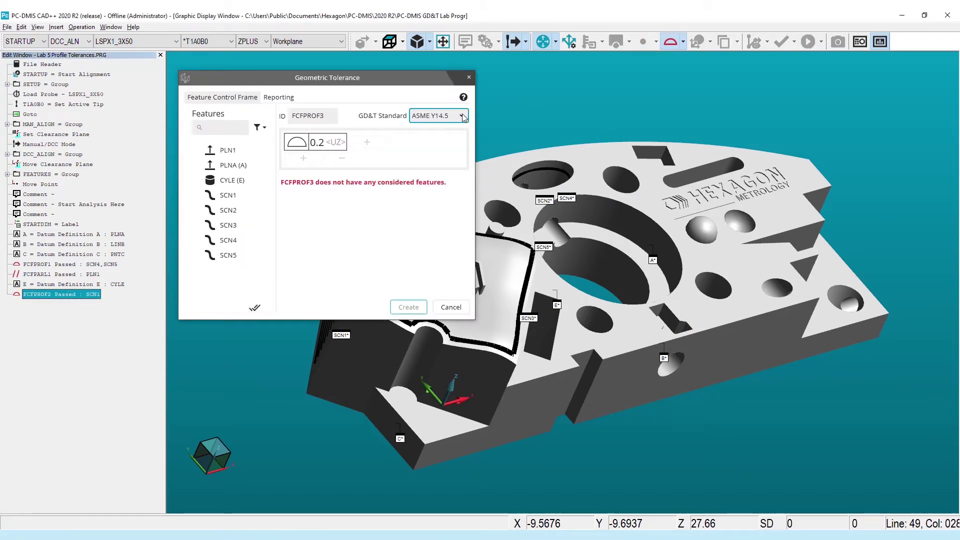
{"action": "left_click", "coordinate": [464, 117]}
{"action": "left_click", "coordinate": [430, 145]}
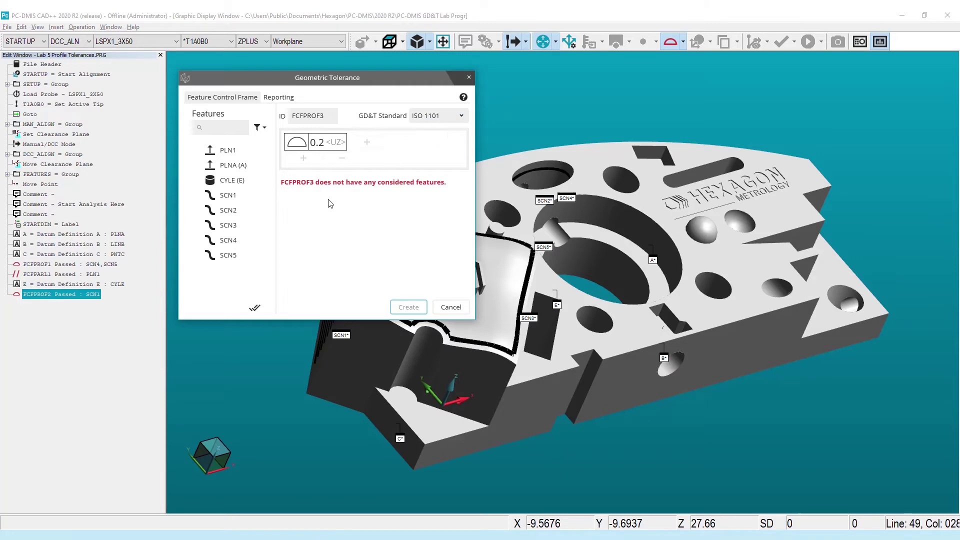
{"action": "left_click", "coordinate": [228, 210]}
- Reference datums A, B and C, apply the UZ modifier with a 0 offset to the 0.2 tolerance, and create it
{"action": "left_click", "coordinate": [367, 142]}
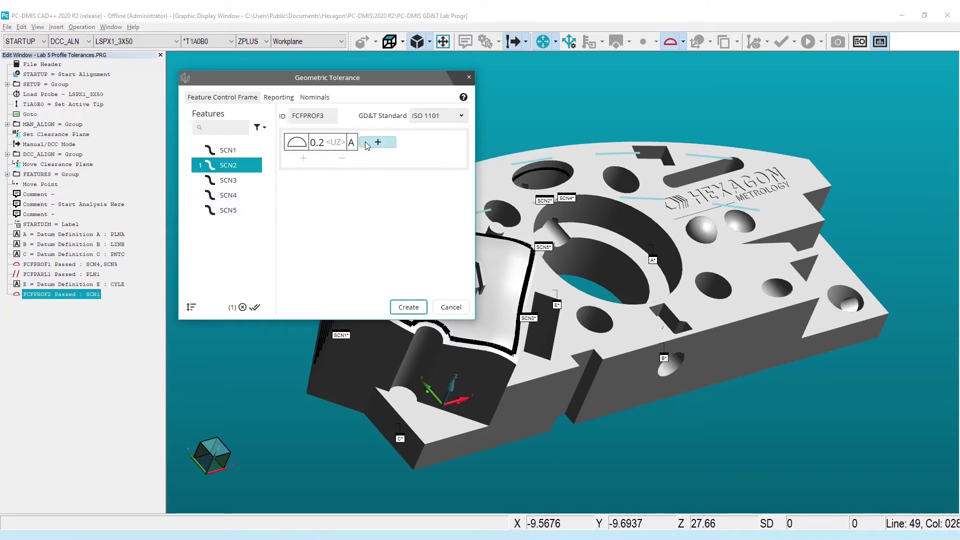
{"action": "left_click", "coordinate": [382, 143]}
{"action": "left_click", "coordinate": [383, 143]}
{"action": "left_click", "coordinate": [332, 143]}
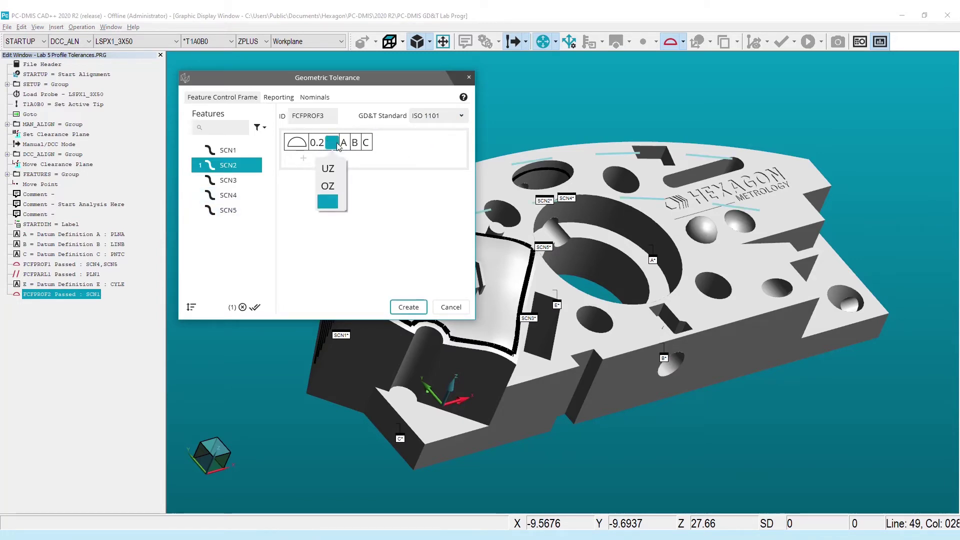
{"action": "left_click", "coordinate": [335, 169]}
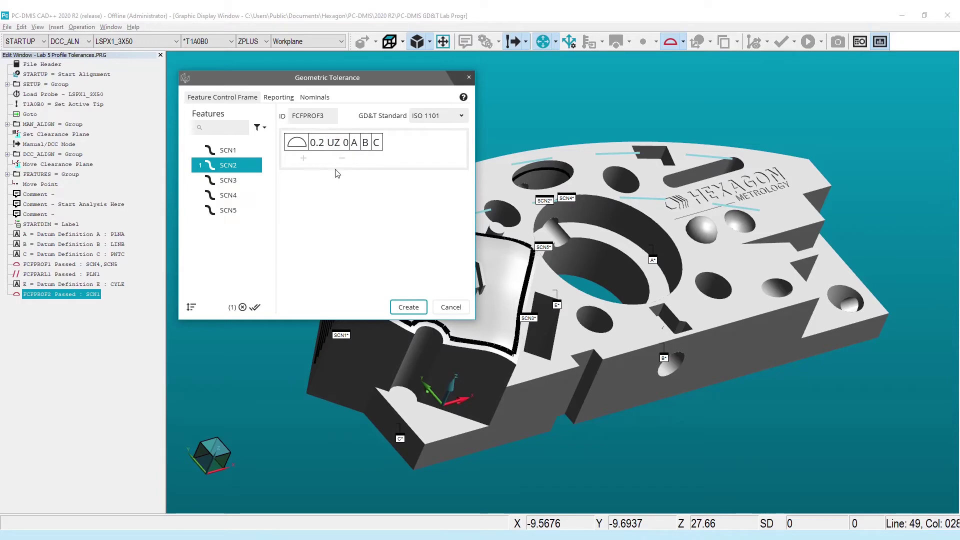
{"action": "left_click", "coordinate": [346, 143]}
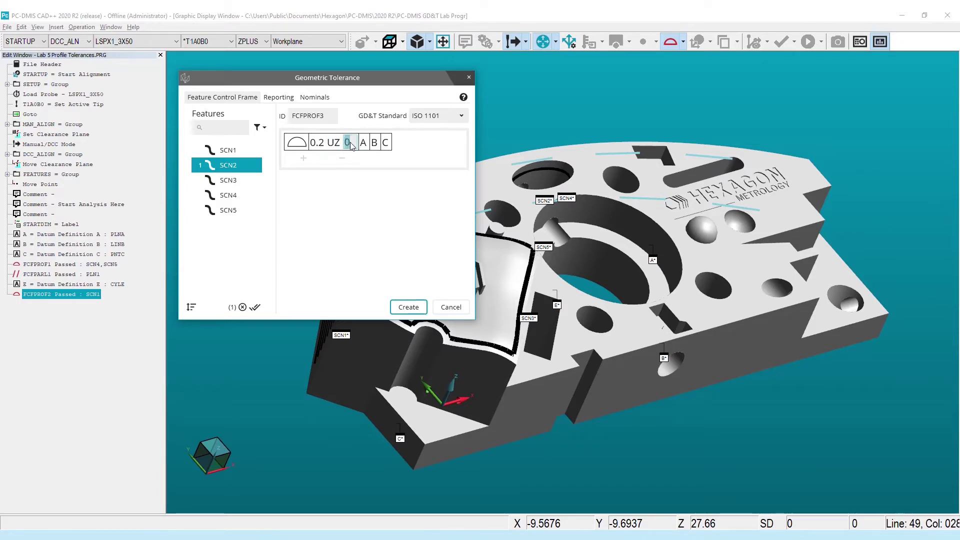
{"action": "key", "text": "Tab"}
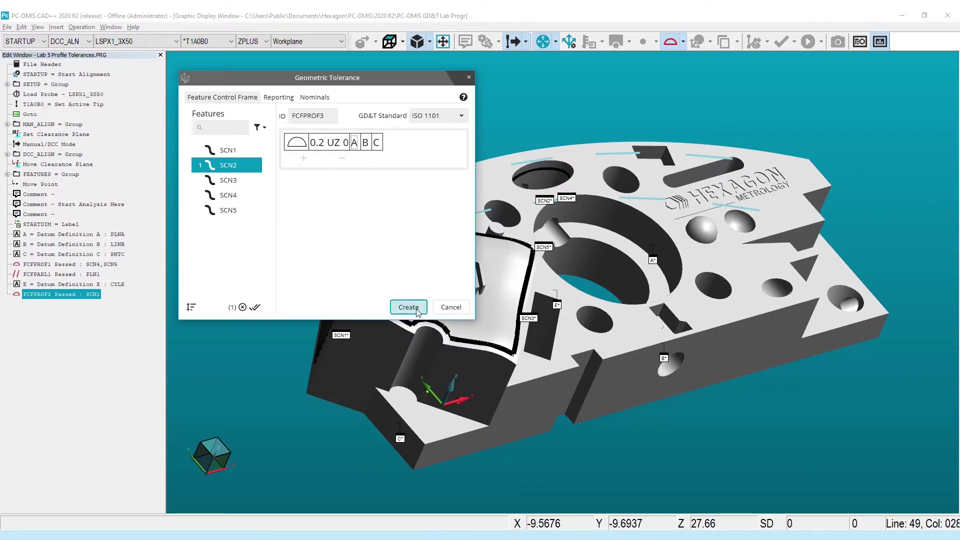
{"action": "left_click", "coordinate": [408, 307]}
{"action": "left_click", "coordinate": [458, 307]}
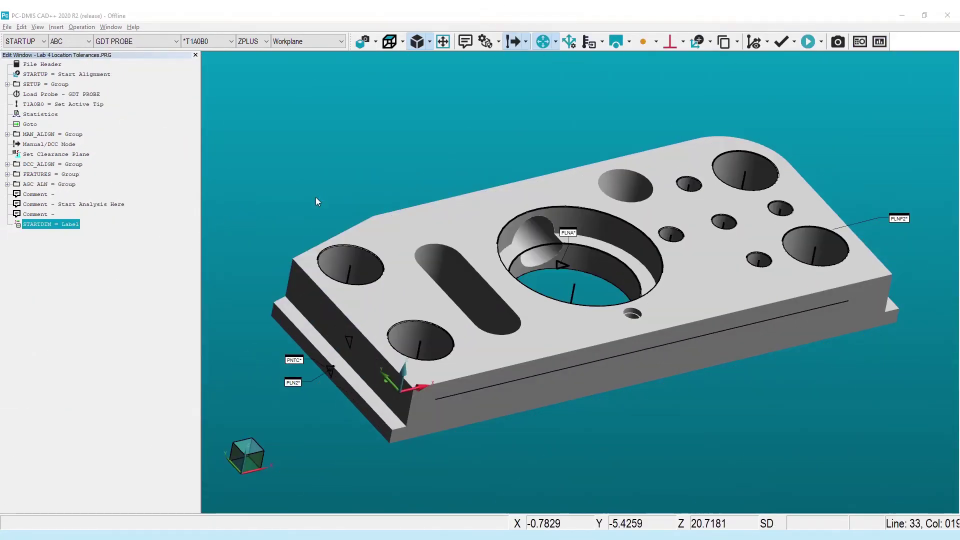
- Start a flatness tolerance with plane PLNA as the considered feature and set its tolerance to 0.01
{"action": "left_click", "coordinate": [683, 41]}
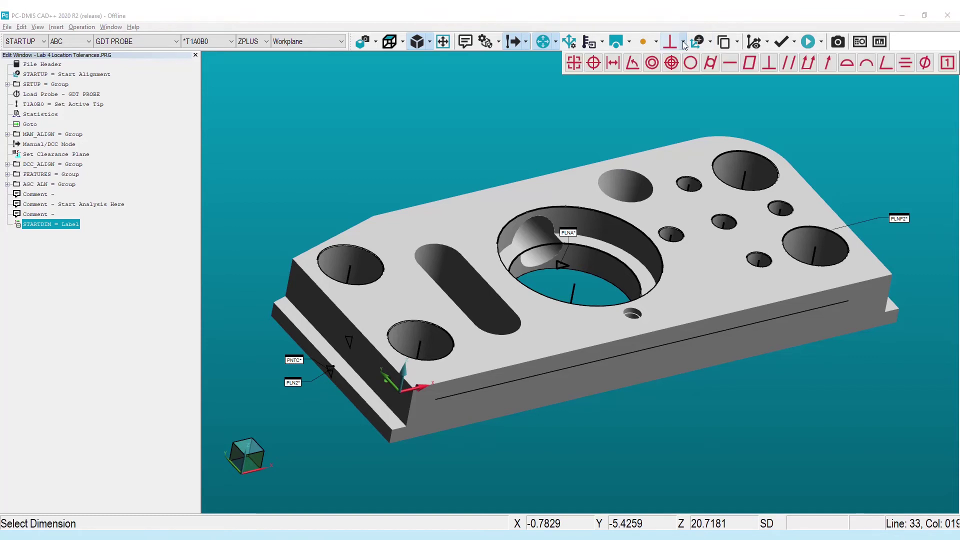
{"action": "left_click", "coordinate": [750, 62]}
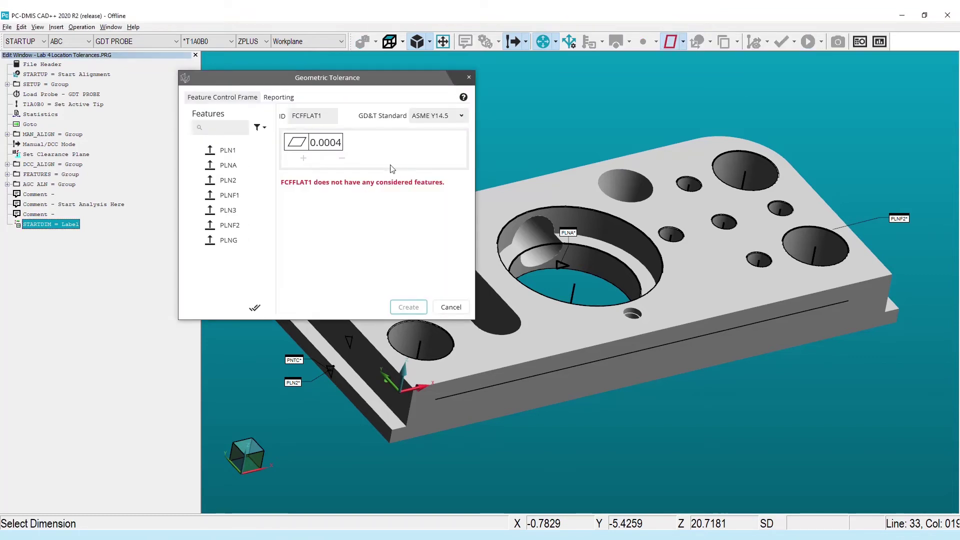
{"action": "left_click", "coordinate": [231, 166]}
{"action": "double_click", "coordinate": [325, 142]}
{"action": "type", "text": ".01"}
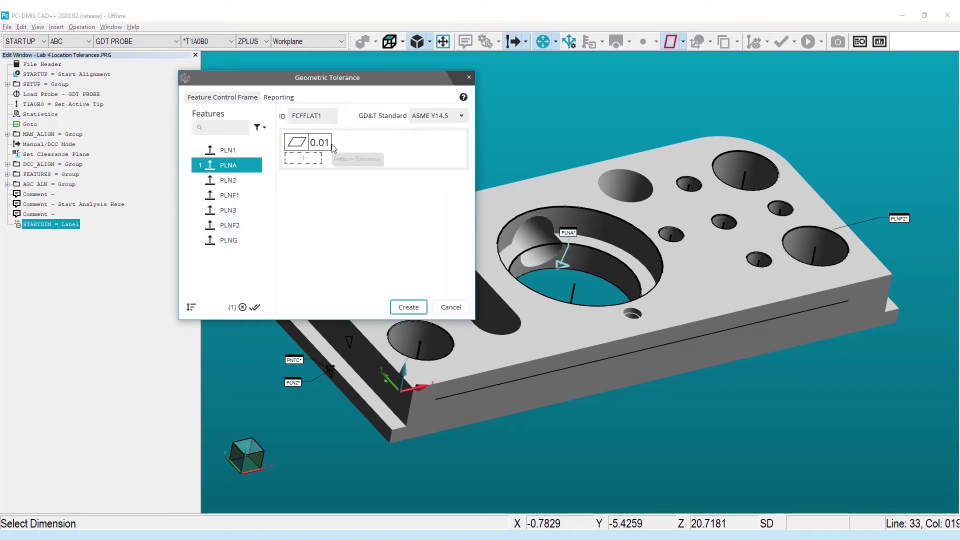
- Add a per-unit flatness refinement of 0.001 over a square area of size 1 and create the tolerance
{"action": "left_click", "coordinate": [304, 158]}
{"action": "type", "text": "0.001"}
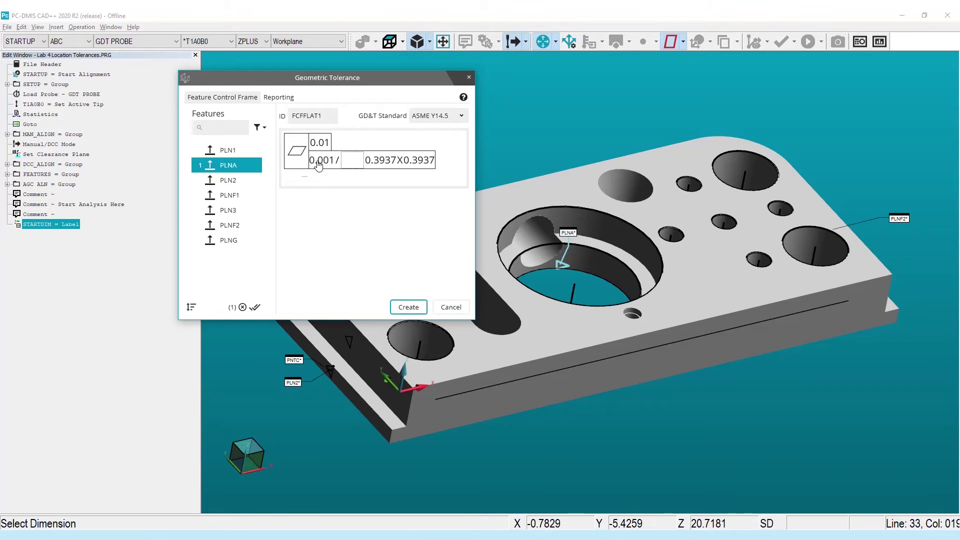
{"action": "left_click", "coordinate": [350, 160]}
{"action": "left_click", "coordinate": [353, 179]}
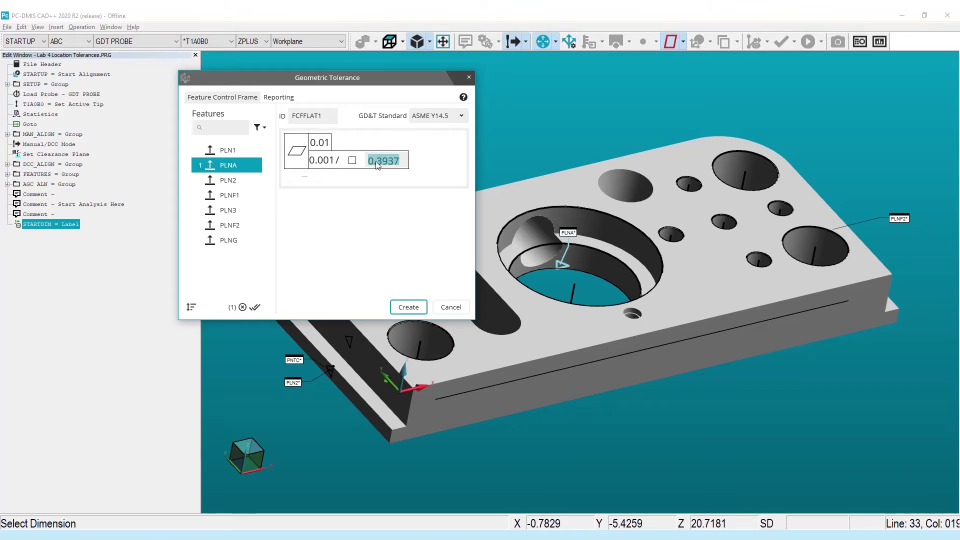
{"action": "type", "text": "1"}
{"action": "left_click", "coordinate": [409, 307]}
{"action": "left_click", "coordinate": [440, 308]}
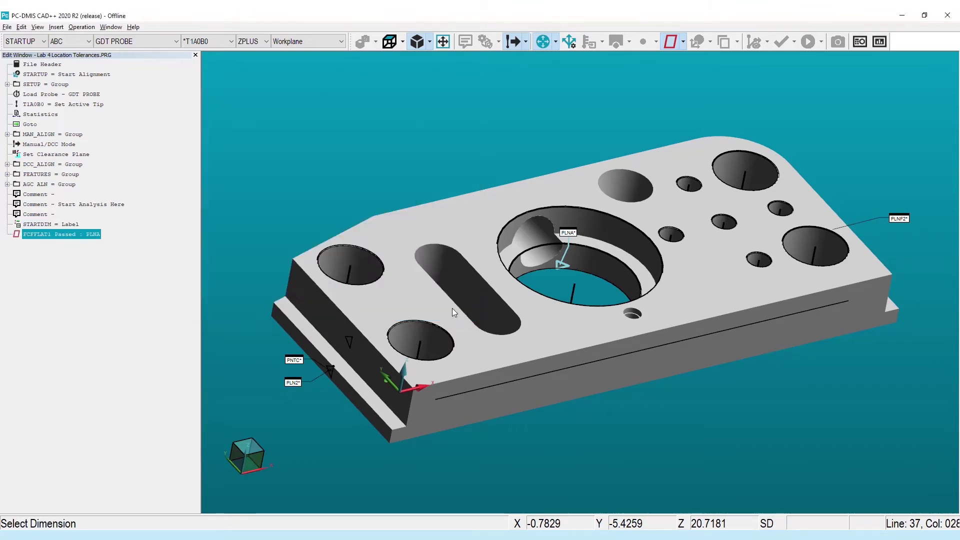
- Start a perpendicularity tolerance with cylinder CYLE as the considered feature
{"action": "left_click", "coordinate": [684, 43]}
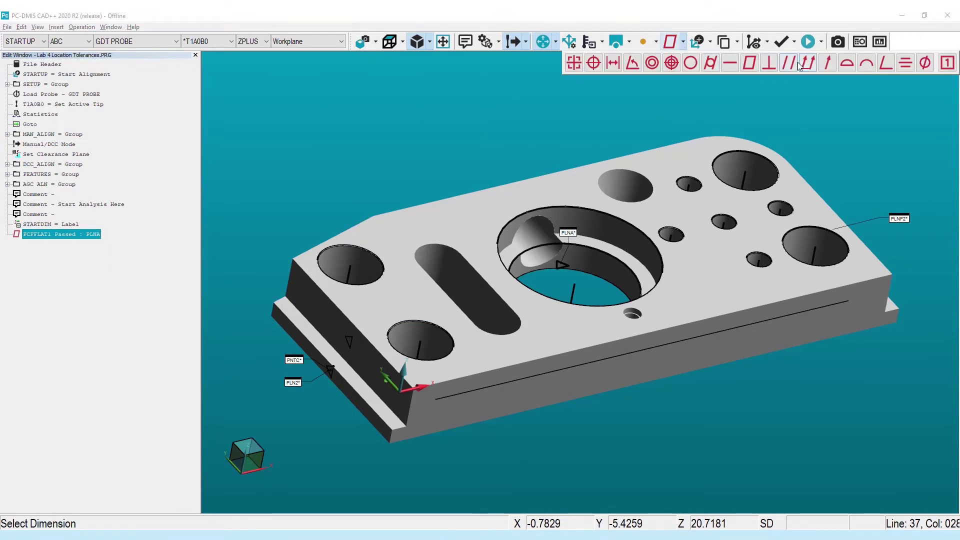
{"action": "left_click", "coordinate": [769, 63]}
{"action": "left_click", "coordinate": [583, 295]}
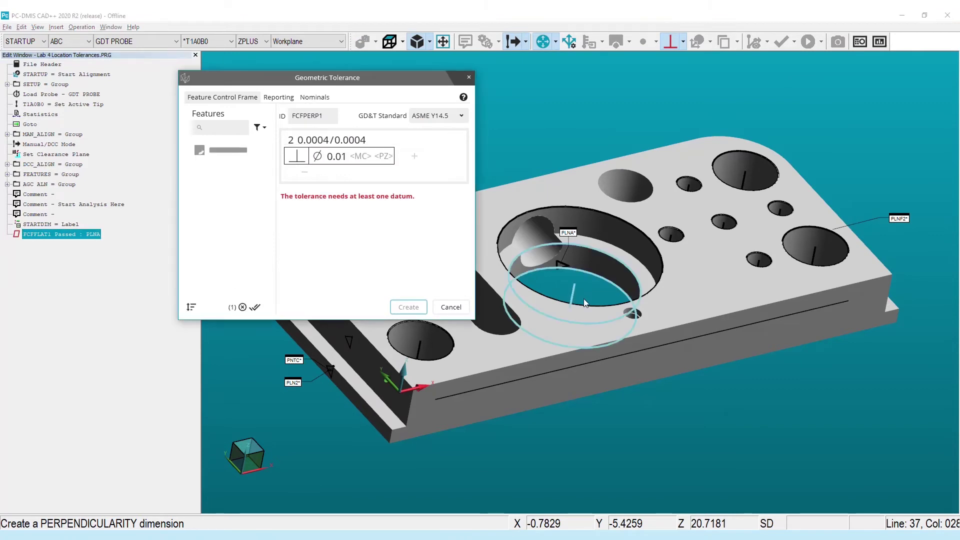
- Define plane PLNG as datum G from within the perpendicularity tolerance
{"action": "left_click", "coordinate": [414, 156]}
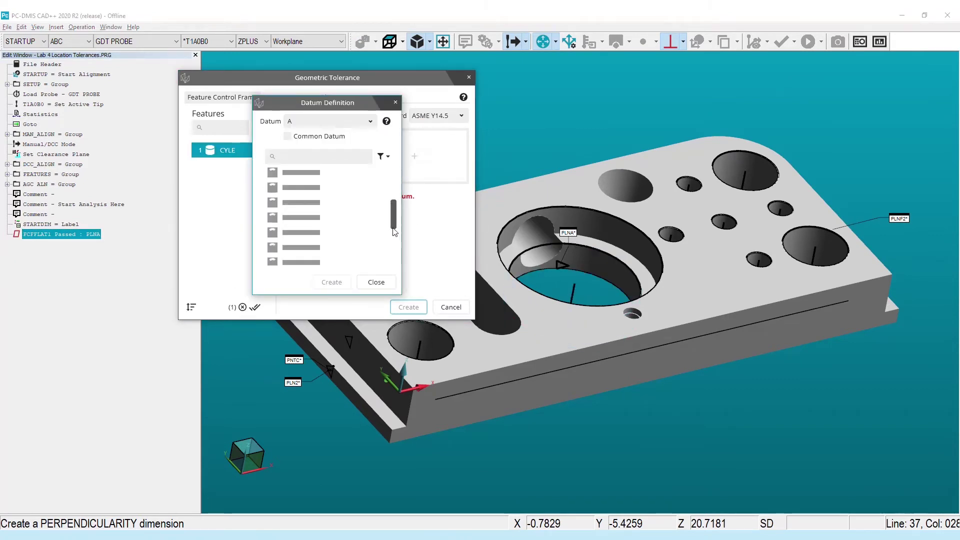
{"action": "left_click", "coordinate": [295, 258]}
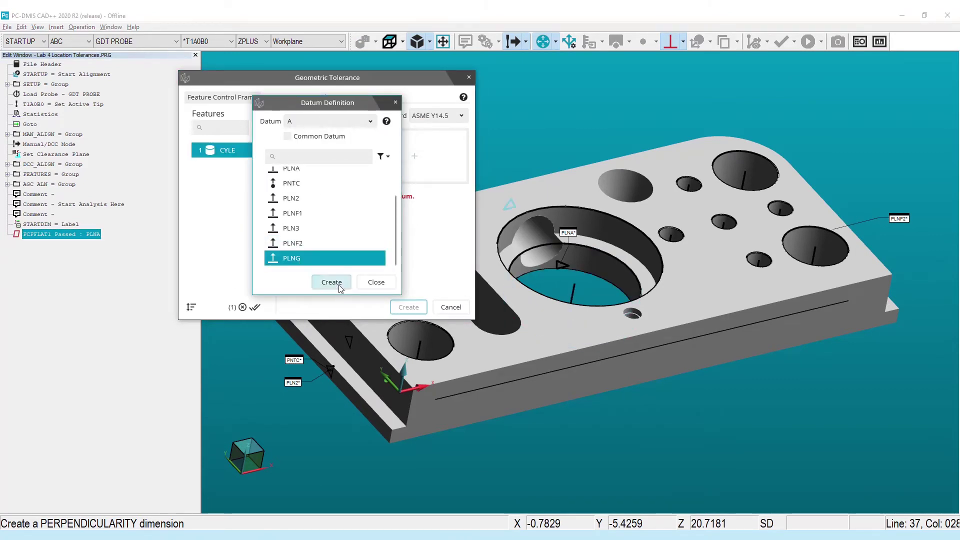
{"action": "left_click", "coordinate": [309, 120]}
{"action": "left_click", "coordinate": [331, 282]}
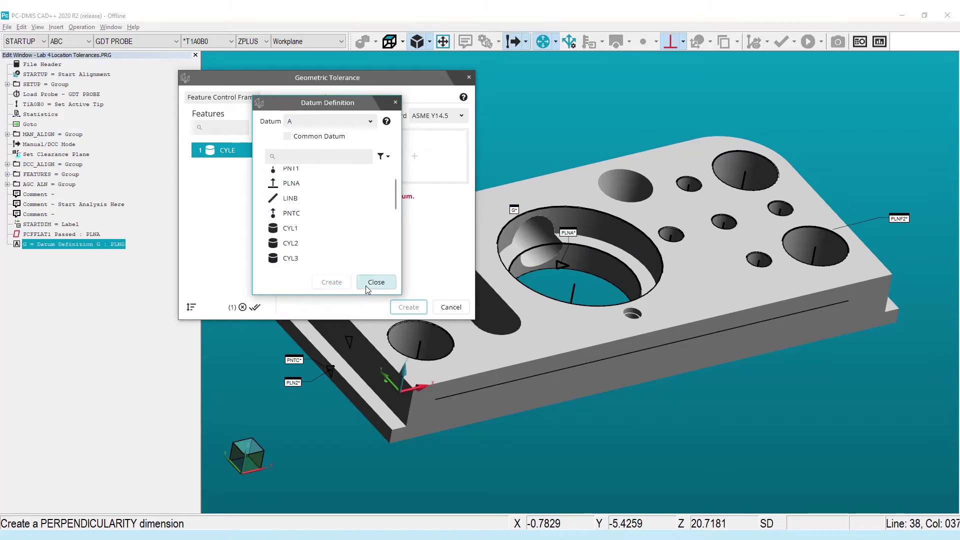
{"action": "left_click", "coordinate": [376, 282]}
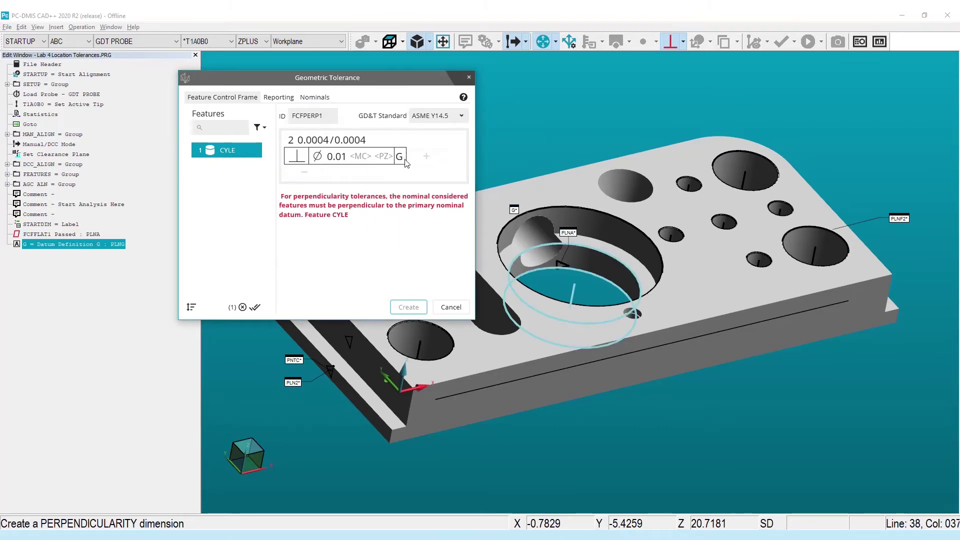
- Change the CYLE tolerance from perpendicularity to parallelism relative to datum G and create it
{"action": "left_click", "coordinate": [296, 156]}
{"action": "left_click", "coordinate": [318, 201]}
{"action": "left_click", "coordinate": [408, 307]}
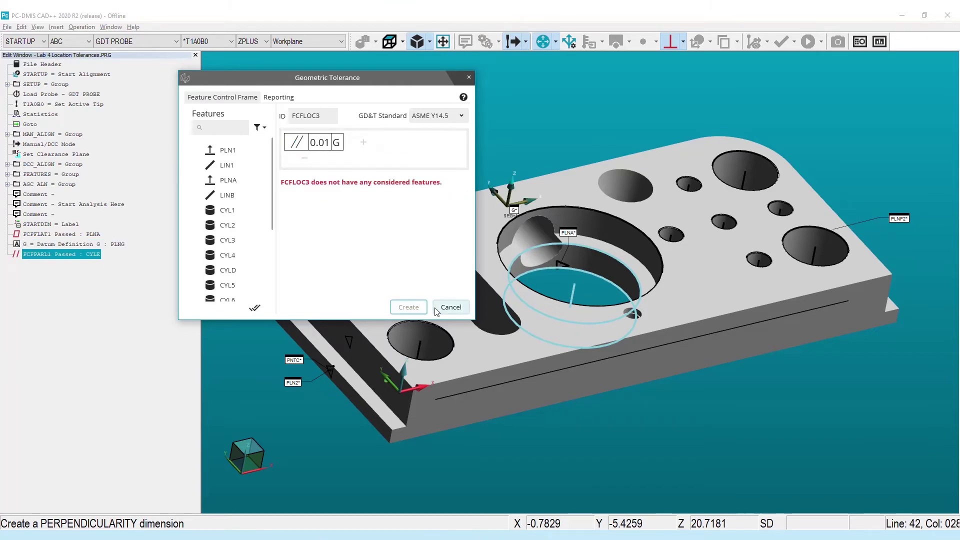
{"action": "left_click", "coordinate": [451, 307]}
- Start a concentricity tolerance on circle CIR1 and define cylinder CYLE as datum E from within it
{"action": "left_click", "coordinate": [682, 41]}
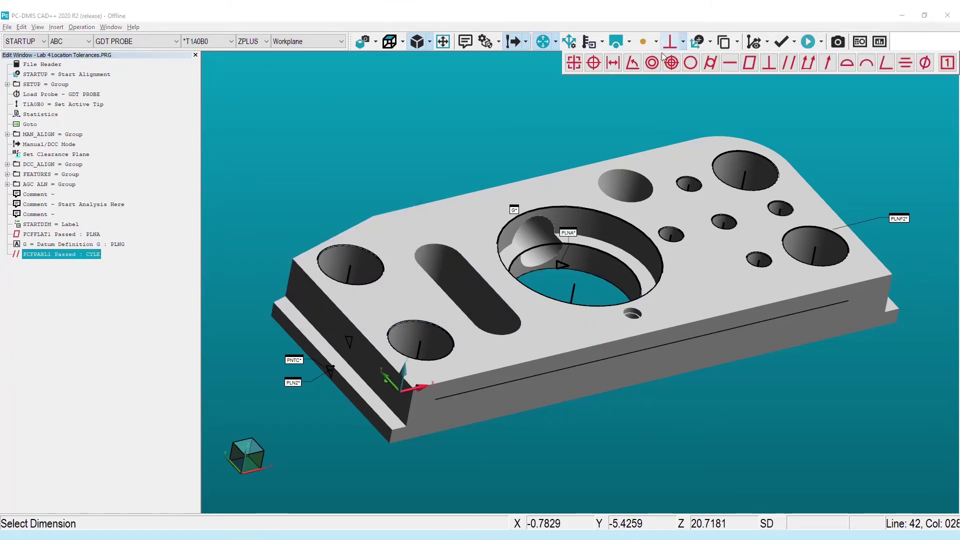
{"action": "left_click", "coordinate": [683, 62]}
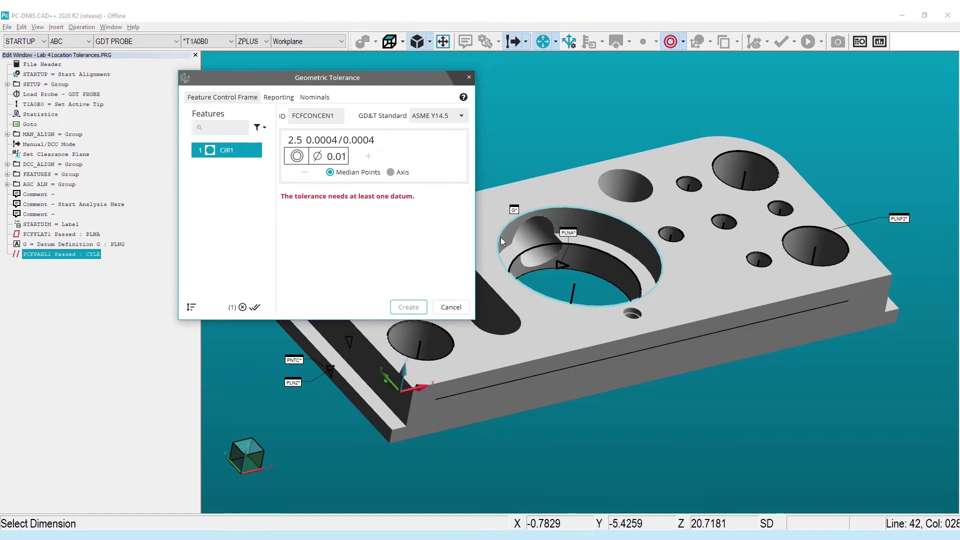
{"action": "left_click", "coordinate": [368, 156]}
{"action": "left_click", "coordinate": [382, 219]}
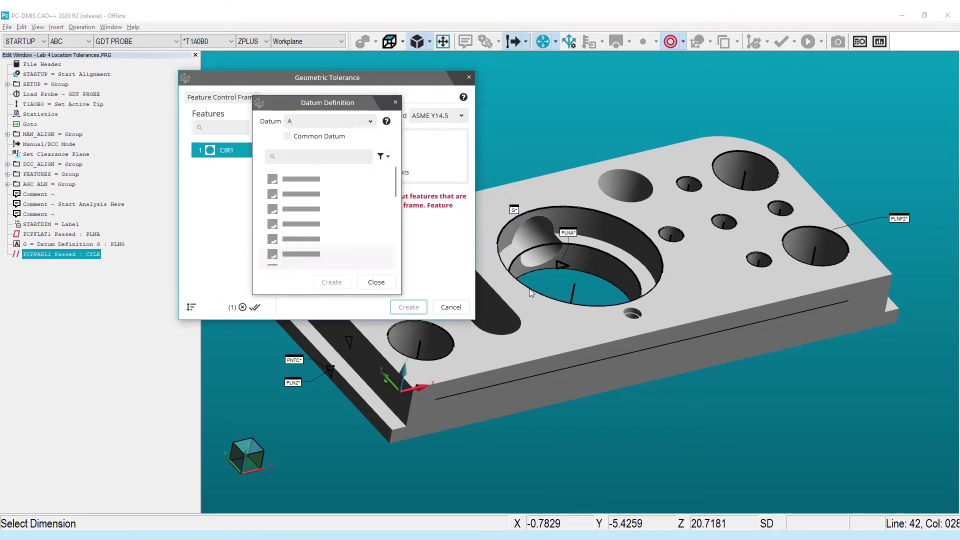
{"action": "left_click", "coordinate": [574, 289]}
{"action": "left_click", "coordinate": [293, 120]}
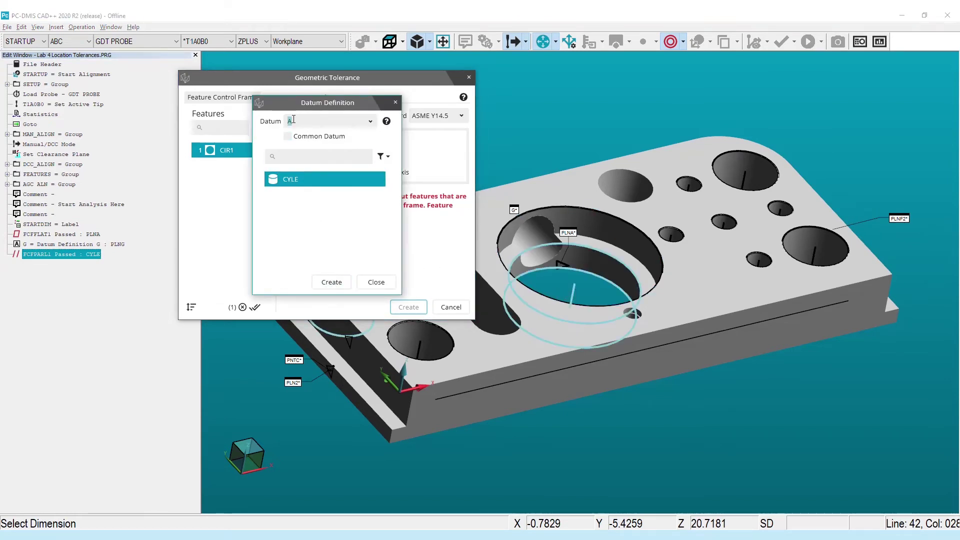
{"action": "type", "text": "E"}
{"action": "left_click", "coordinate": [331, 282]}
- Reference datum E, set the size tolerance of CIR1 to 0.001, and create the concentricity tolerance
{"action": "left_click", "coordinate": [378, 156]}
{"action": "left_click", "coordinate": [356, 200]}
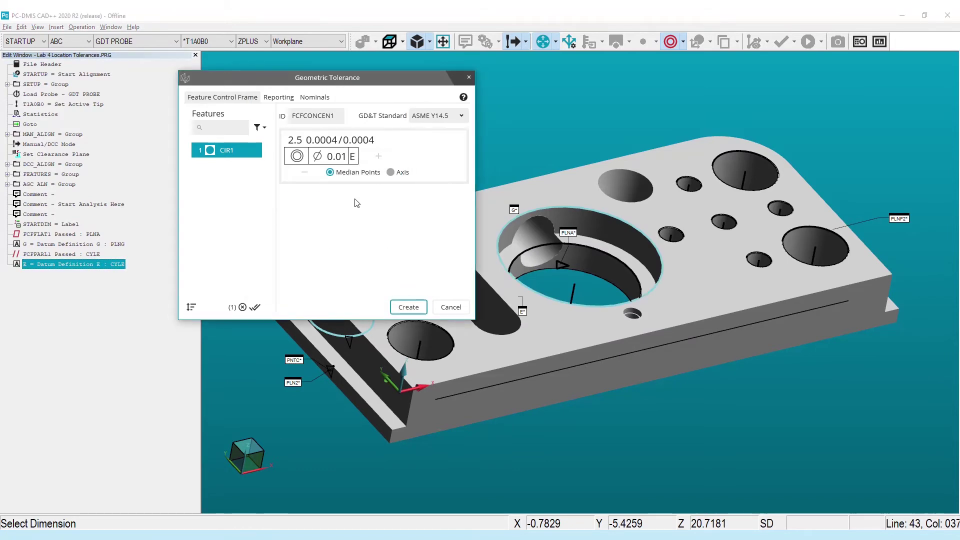
{"action": "double_click", "coordinate": [322, 141]}
{"action": "type", "text": ".001"}
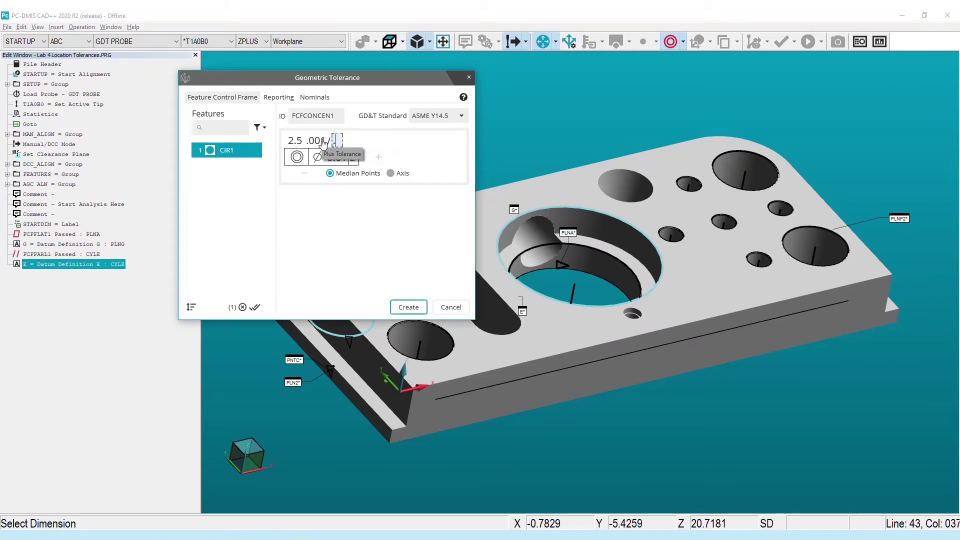
{"action": "left_click", "coordinate": [407, 307]}
{"action": "left_click", "coordinate": [451, 307]}
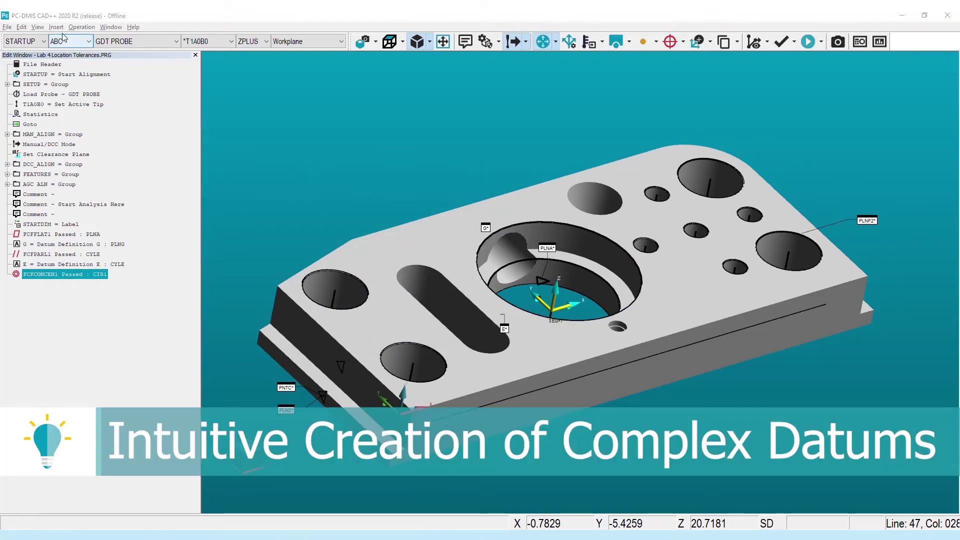
- Define the four-hole pattern CYL1, CYL2, CYL3 and CYL4 as datum B
{"action": "left_click", "coordinate": [57, 27]}
{"action": "mouse_move", "coordinate": [120, 98]}
{"action": "left_click", "coordinate": [193, 108]}
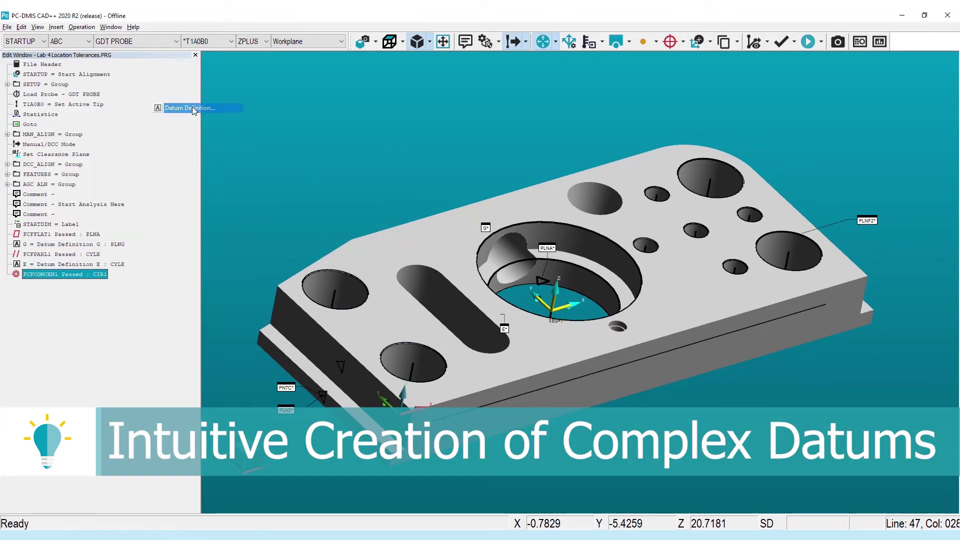
{"action": "left_click_drag", "start_coordinate": [464, 180], "coordinate": [273, 91]}
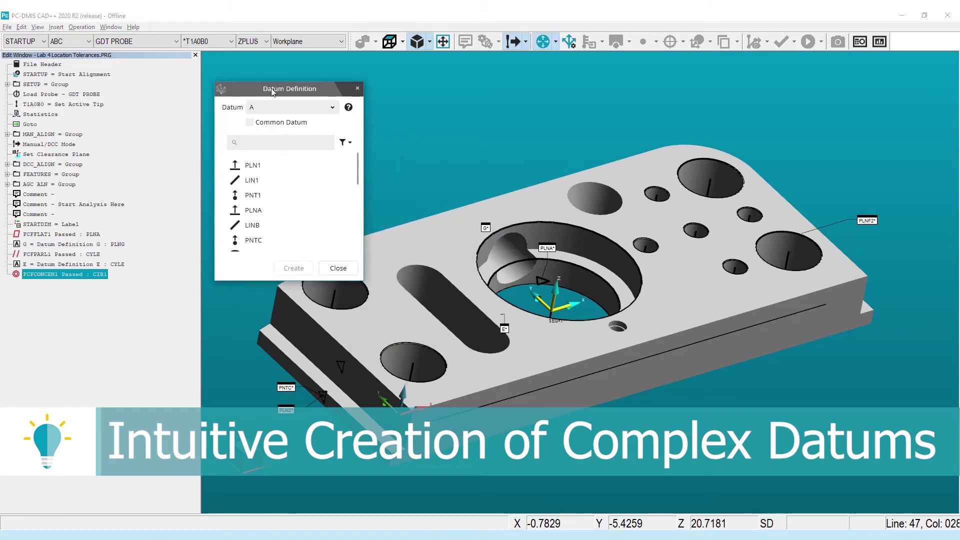
{"action": "left_click", "coordinate": [455, 384]}
{"action": "left_click", "coordinate": [377, 313]}
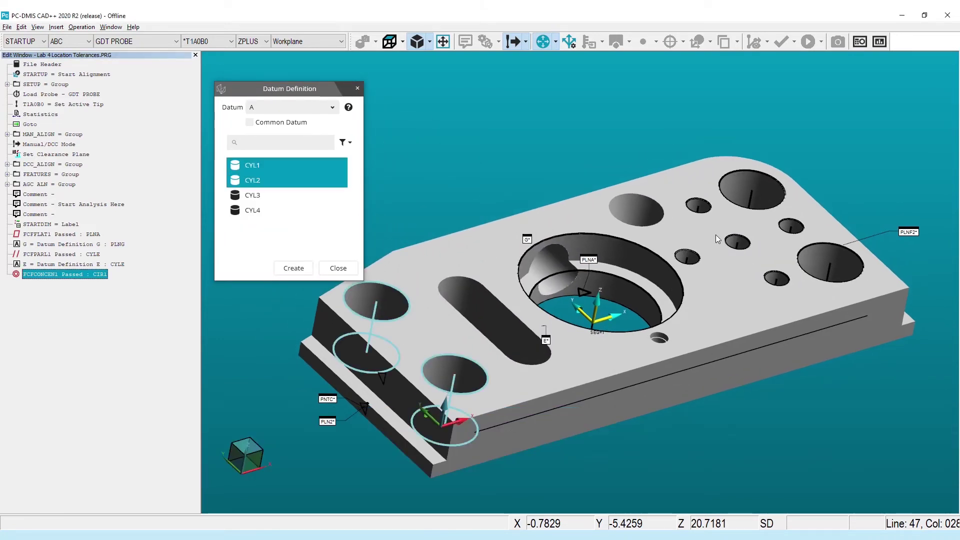
{"action": "left_click", "coordinate": [747, 200]}
{"action": "left_click", "coordinate": [832, 276]}
{"action": "double_click", "coordinate": [270, 107]}
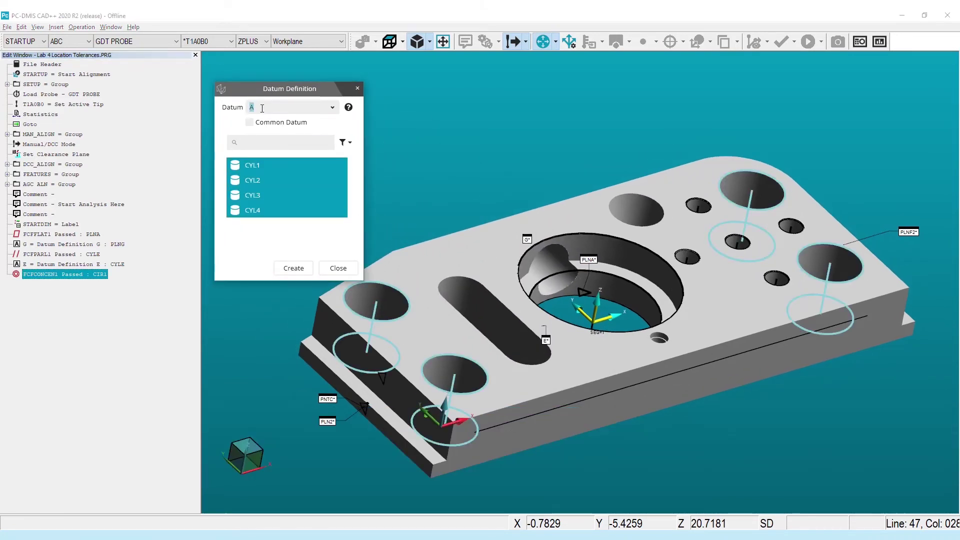
{"action": "type", "text": "B"}
{"action": "left_click", "coordinate": [293, 268]}
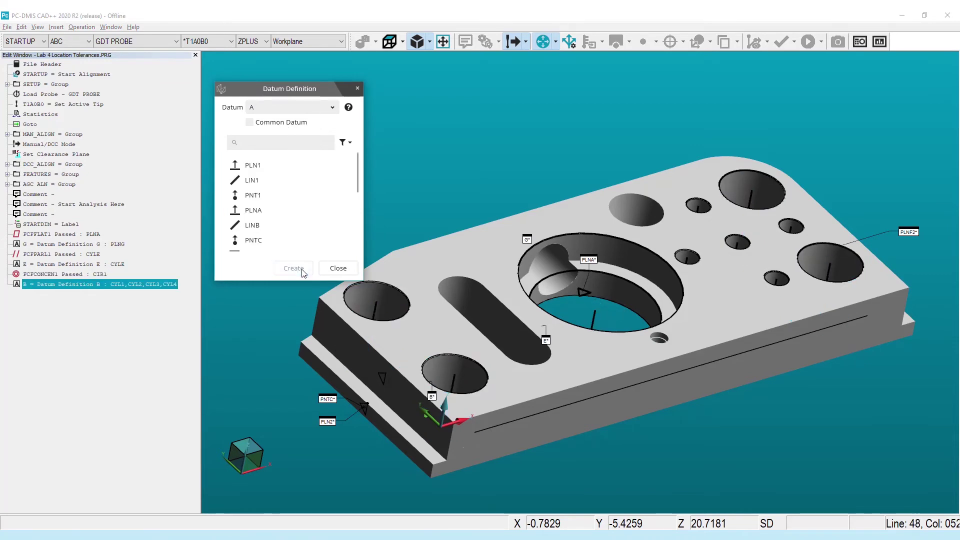
- Define circle CIR1 as datum F
{"action": "left_click", "coordinate": [565, 239]}
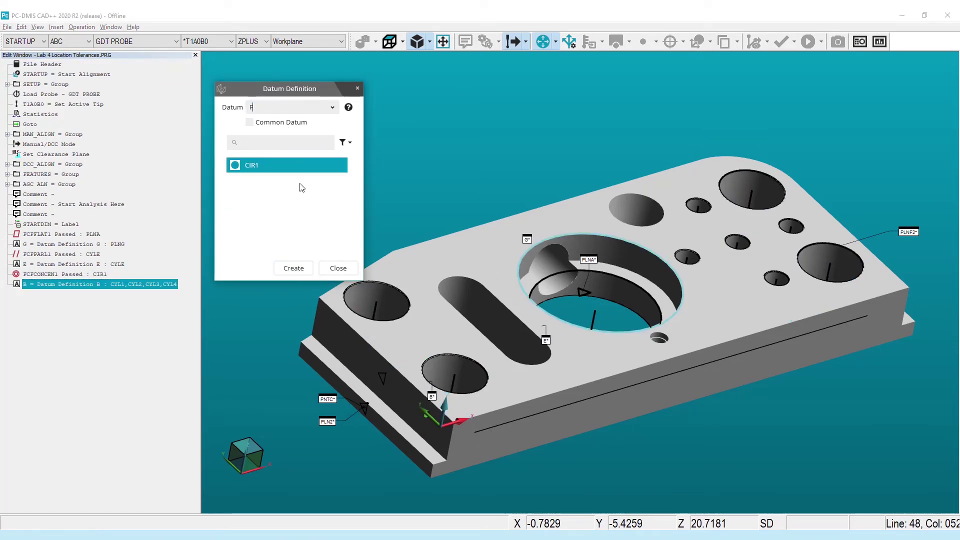
{"action": "type", "text": "F"}
{"action": "left_click", "coordinate": [298, 269]}
- Create the common datum E-F from cylinder CYLE and circle CIR1
{"action": "left_click", "coordinate": [249, 123]}
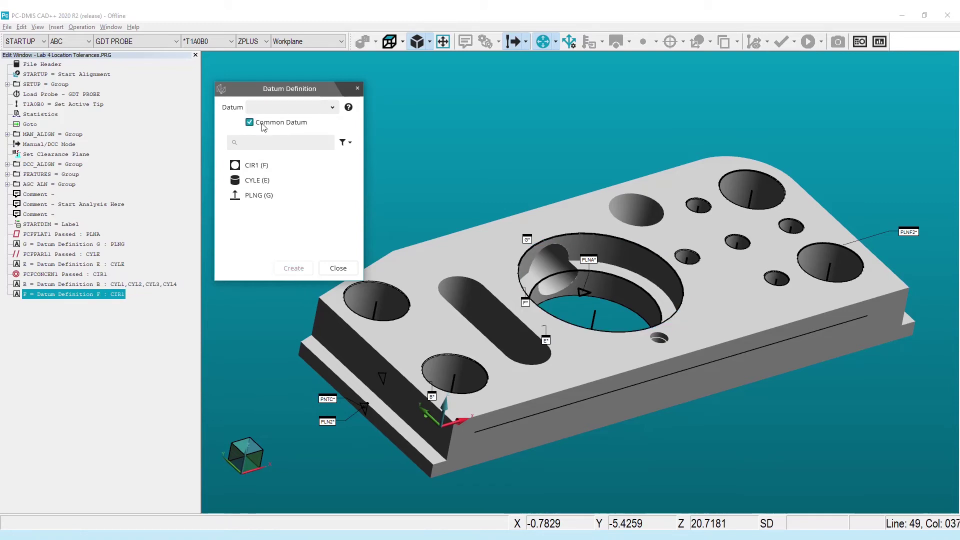
{"action": "left_click", "coordinate": [257, 180]}
{"action": "left_click", "coordinate": [259, 166]}
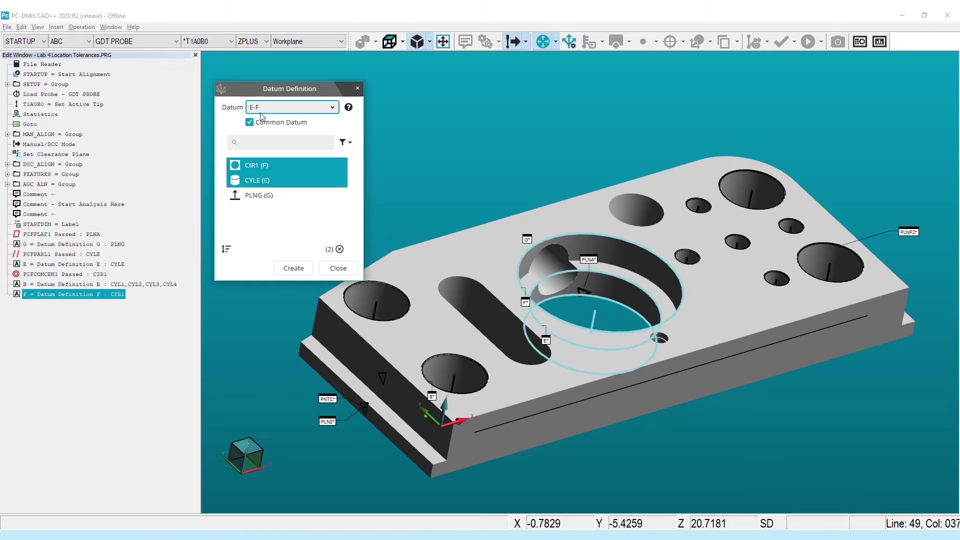
{"action": "left_click", "coordinate": [294, 268]}
{"action": "left_click", "coordinate": [335, 267]}
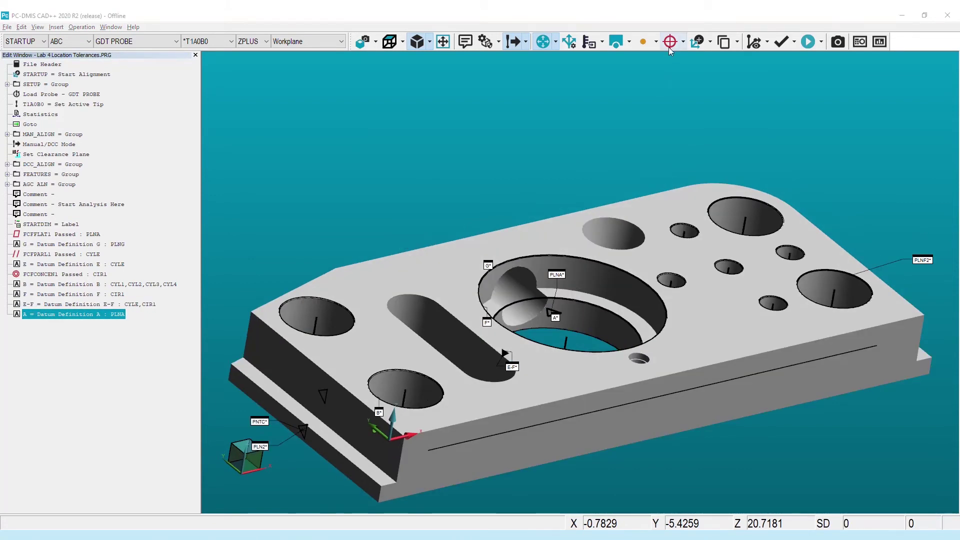
- Start a position tolerance with cylinders CYL5, CYL6, CYL7 and CYL8 as the considered features
{"action": "left_click", "coordinate": [669, 44]}
{"action": "left_click", "coordinate": [218, 243]}
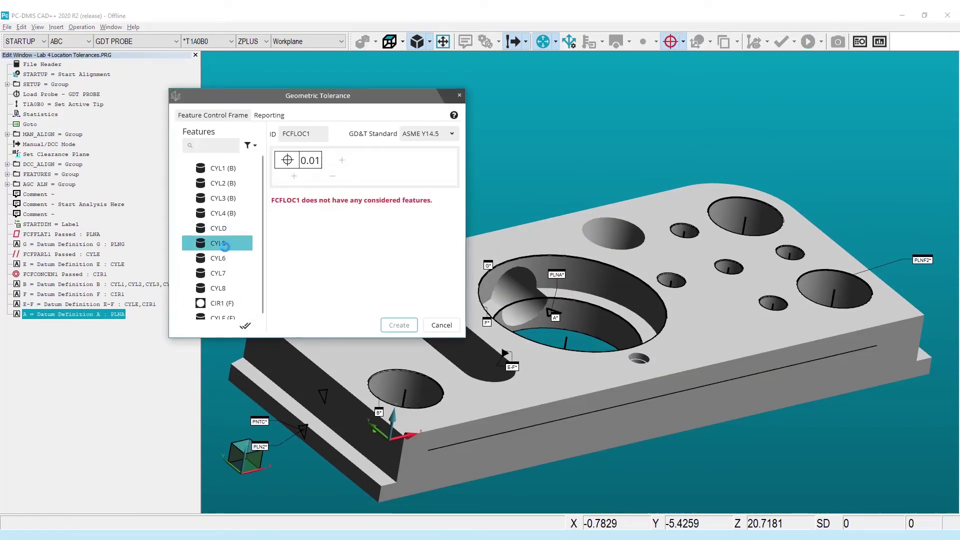
{"action": "left_click", "coordinate": [223, 198]}
{"action": "left_click", "coordinate": [223, 213]}
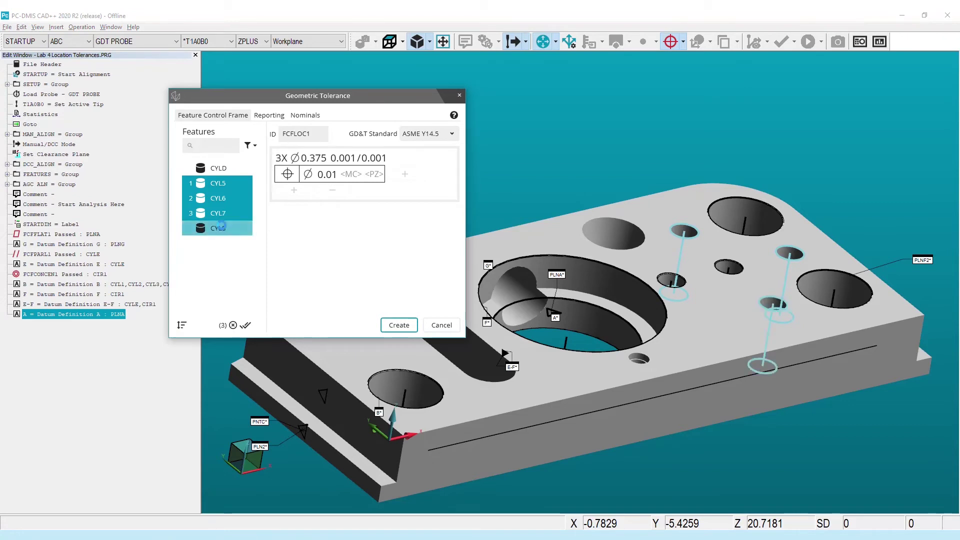
{"action": "left_click", "coordinate": [220, 228]}
- Reference datums A and B in the position tolerance, applying the maximum material modifier (M) to datum B
{"action": "left_click", "coordinate": [405, 174]}
{"action": "left_click", "coordinate": [427, 178]}
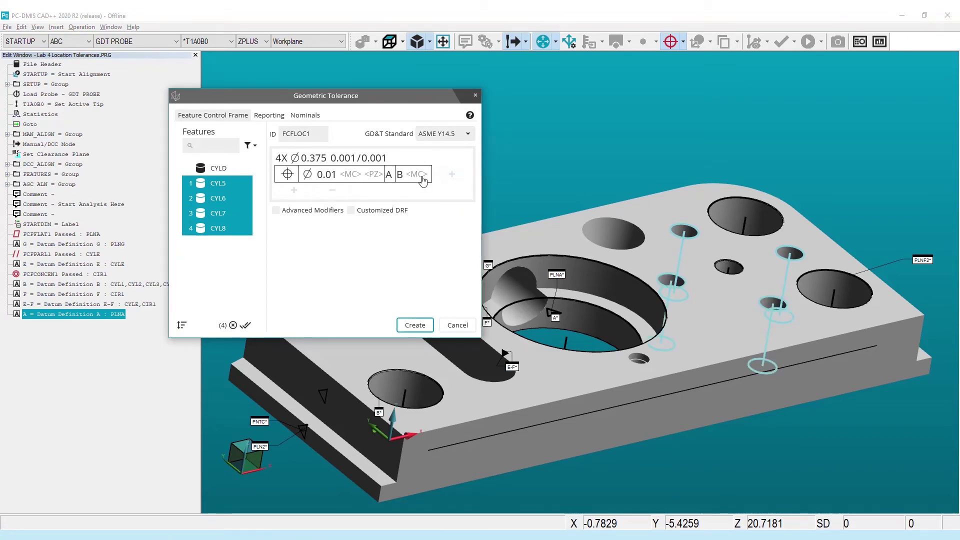
{"action": "left_click", "coordinate": [414, 175]}
{"action": "left_click", "coordinate": [408, 220]}
- Add a second segment to the position tolerance with a 0.001 tolerance referencing datum A
{"action": "left_click", "coordinate": [293, 190]}
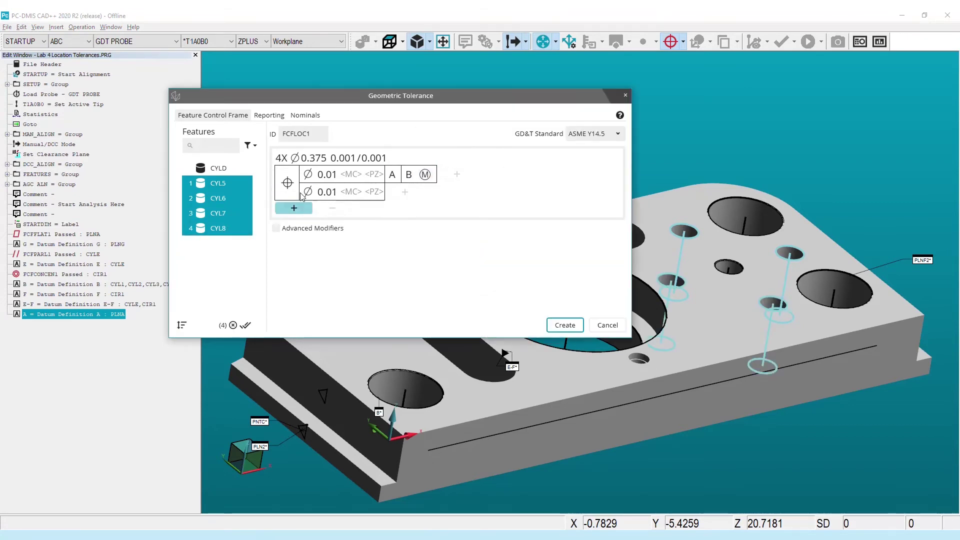
{"action": "left_click", "coordinate": [402, 192]}
{"action": "left_click", "coordinate": [342, 200]}
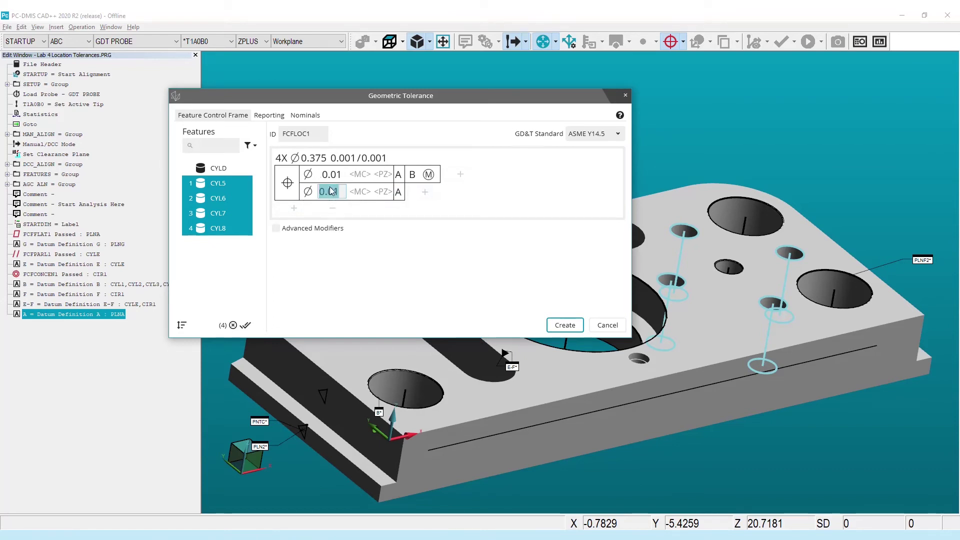
{"action": "type", "text": ".001"}
{"action": "key", "text": "Tab"}
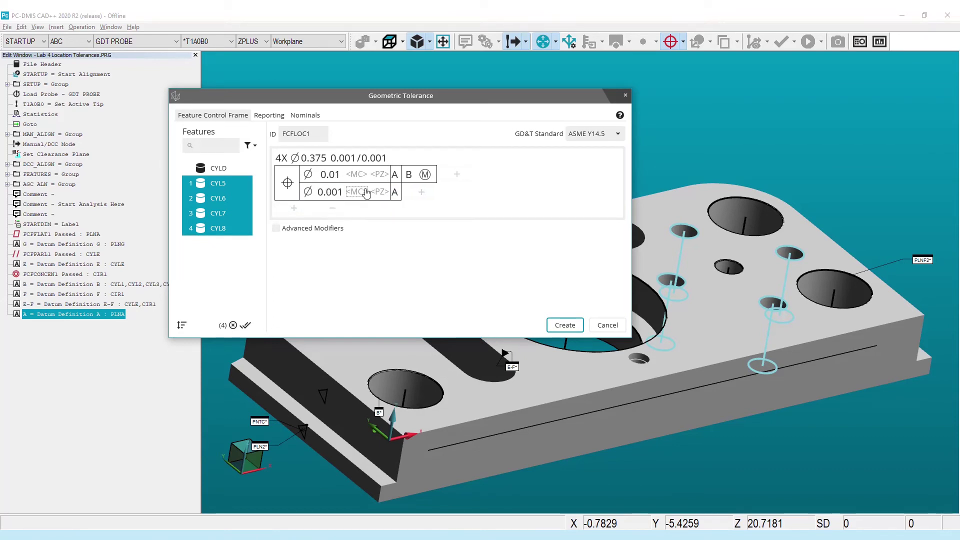
- Set the position tolerance's math type to LEAST_SQUARES for both the considered features and the datums
{"action": "left_click", "coordinate": [269, 115]}
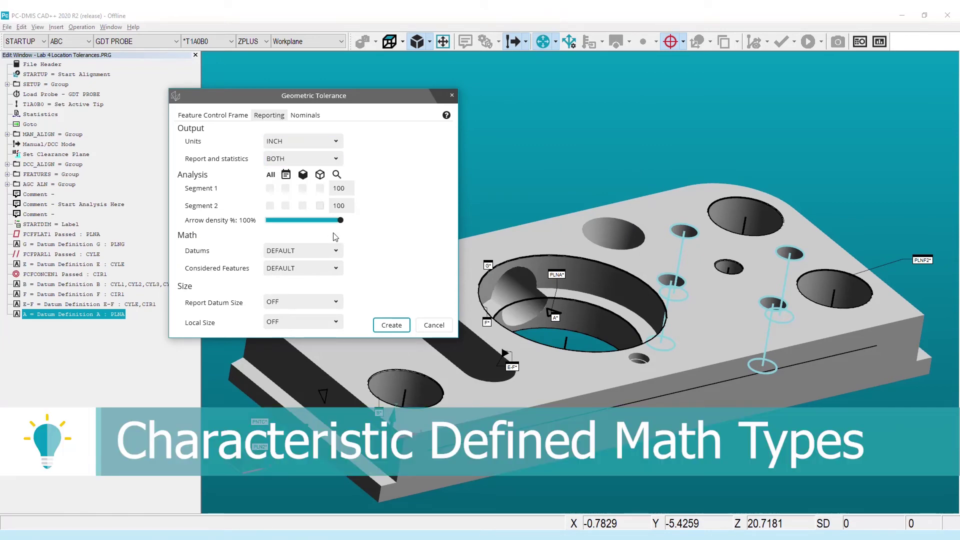
{"action": "left_click", "coordinate": [338, 269]}
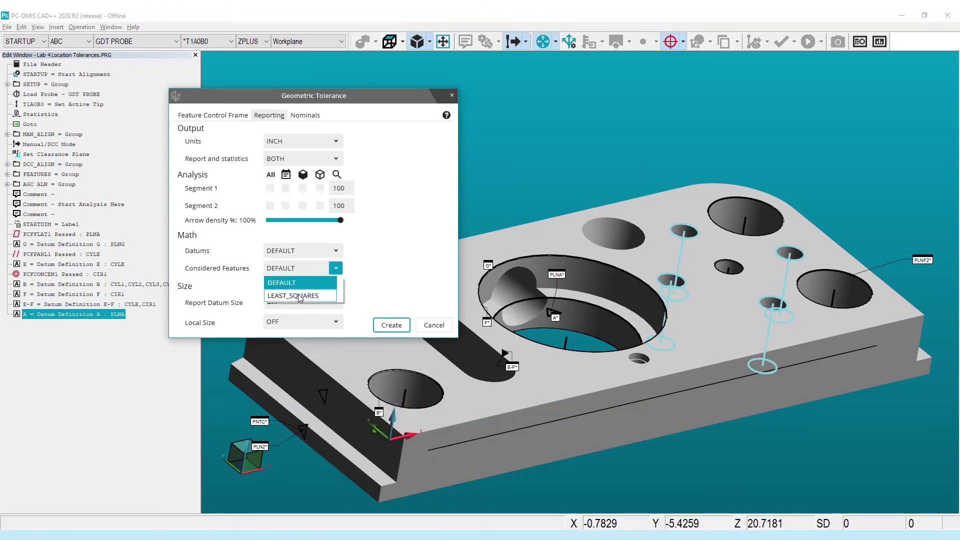
{"action": "left_click", "coordinate": [299, 296]}
{"action": "left_click", "coordinate": [338, 258]}
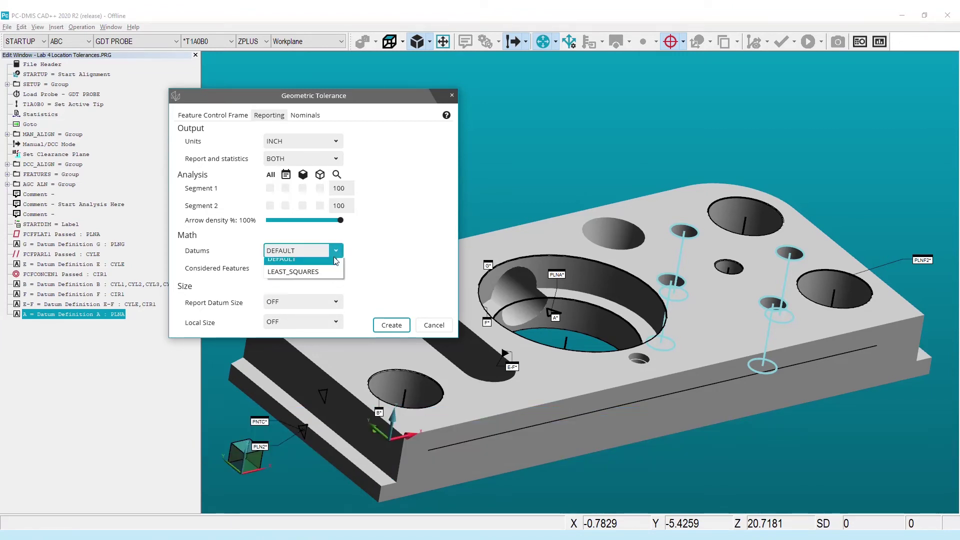
{"action": "left_click", "coordinate": [309, 282]}
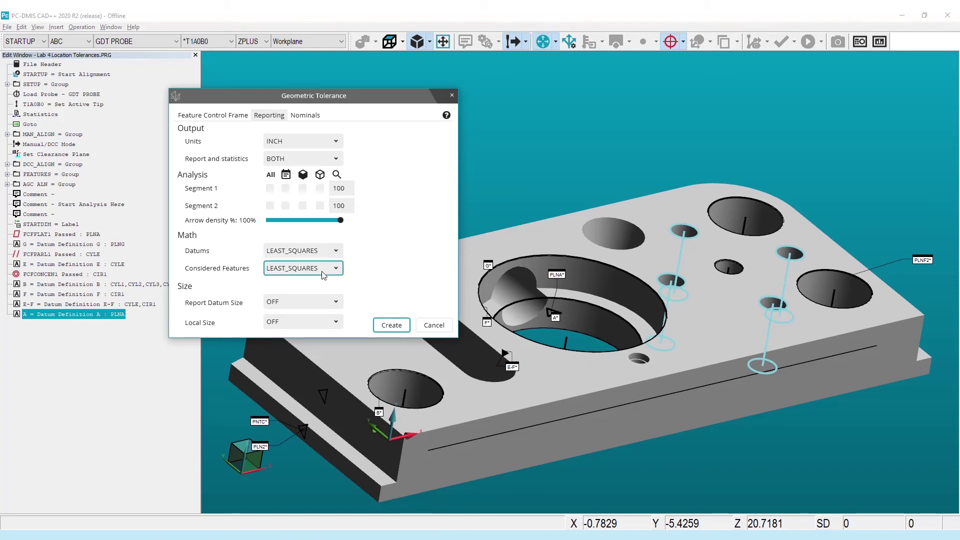
- Enable CAD graphic analysis for segment 2 with a multiplier of 300, then create the position tolerance and close the dialog
{"action": "left_click", "coordinate": [303, 205]}
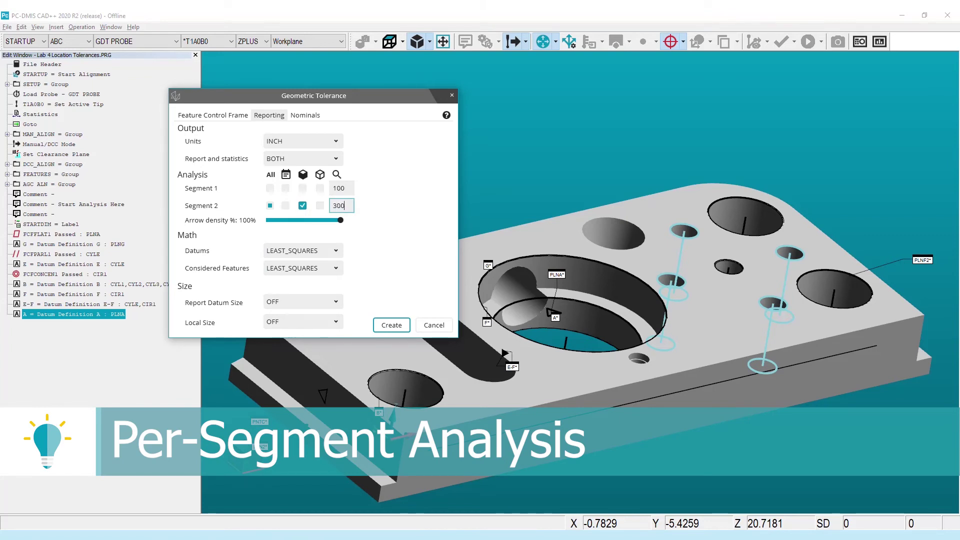
{"action": "left_click", "coordinate": [392, 327]}
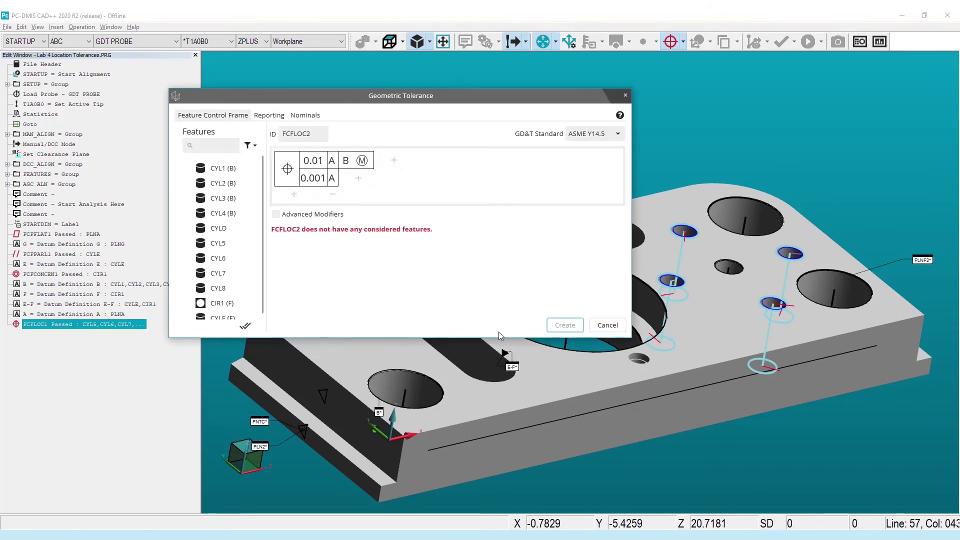
{"action": "left_click", "coordinate": [607, 326]}
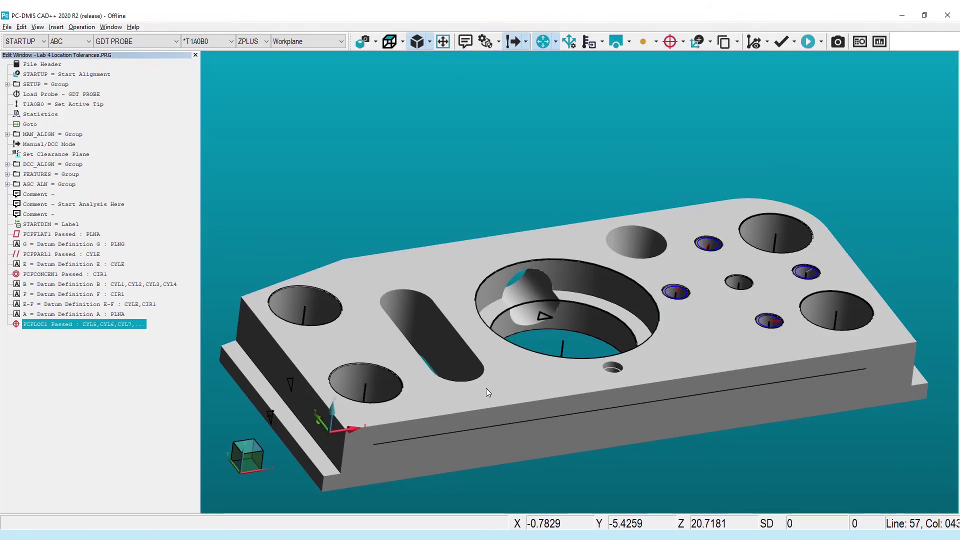
- Inspect the deviation arrows on the four-hole pattern, then switch the edit window to command mode and widen it to show full command lines
{"action": "scroll", "coordinate": [643, 319], "scroll_direction": "up", "scroll_amount": 3}
{"action": "scroll", "coordinate": [641, 314], "scroll_direction": "up", "scroll_amount": 4}
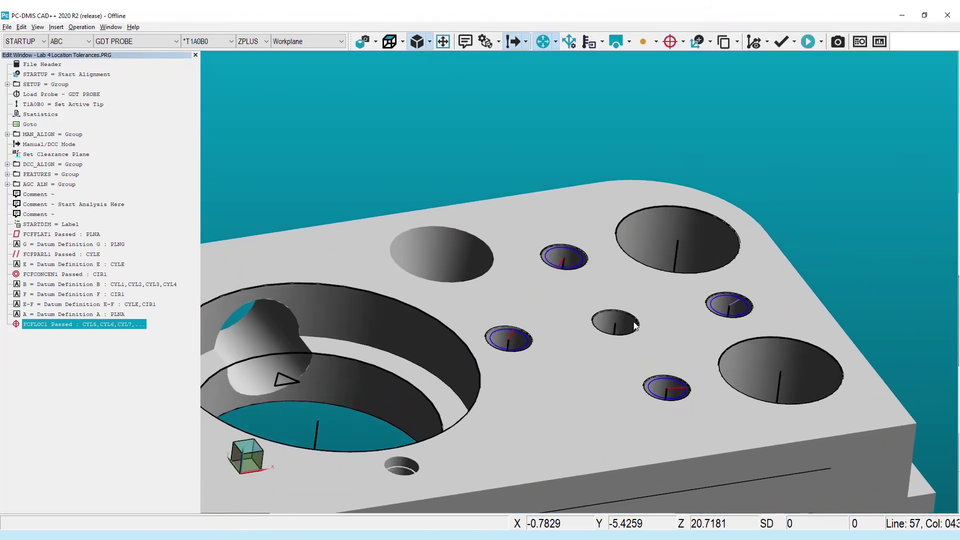
{"action": "right_click_drag", "start_coordinate": [635, 286], "coordinate": [549, 409], "text": "ctrl"}
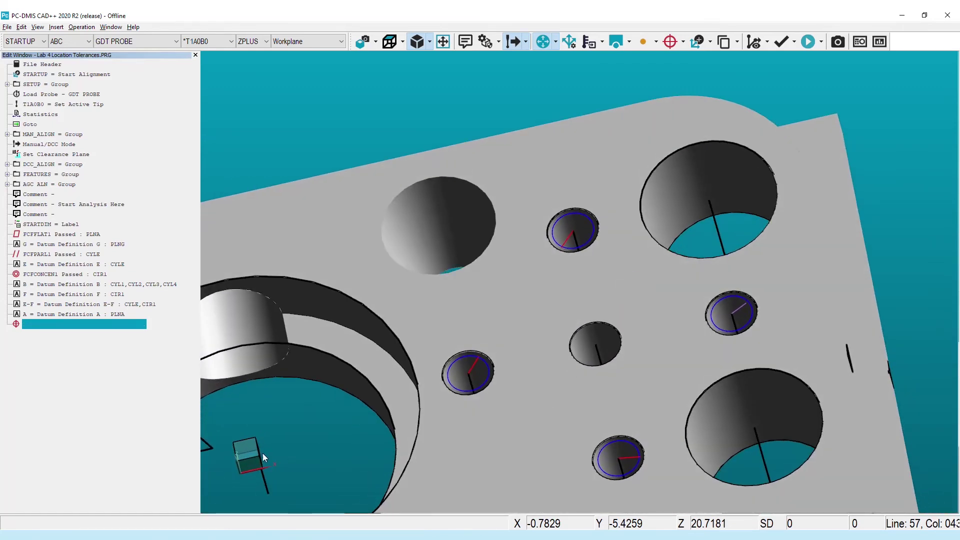
{"action": "right_click_drag", "start_coordinate": [263, 453], "coordinate": [481, 362], "text": "ctrl"}
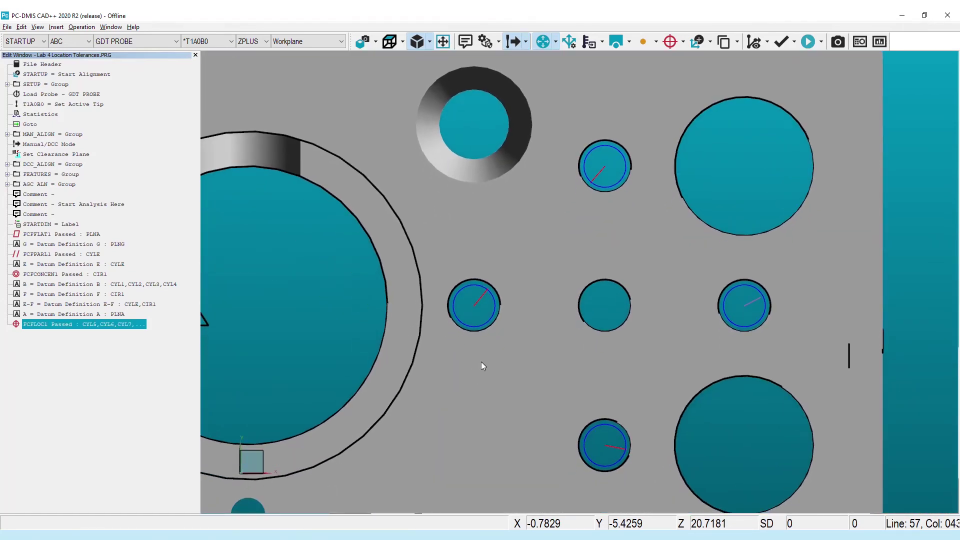
{"action": "left_click", "coordinate": [36, 28]}
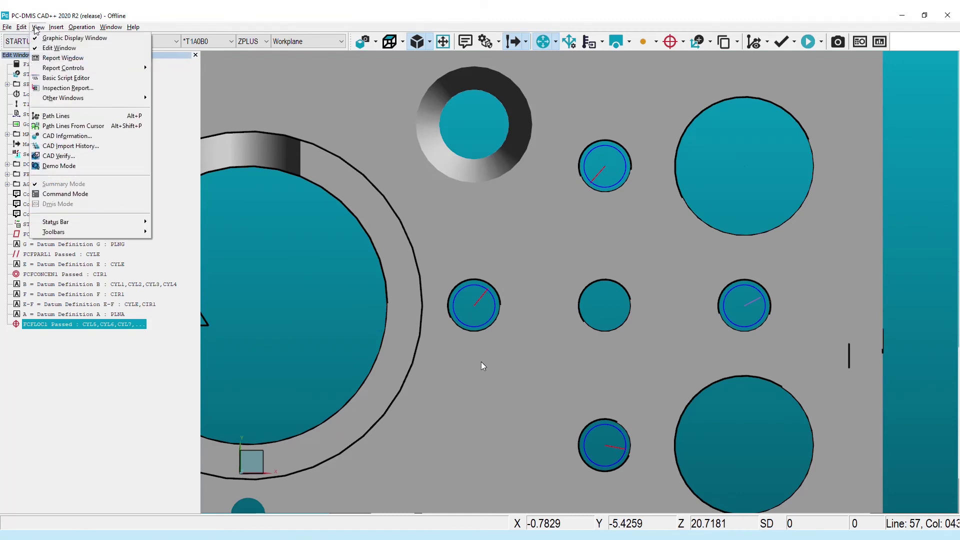
{"action": "left_click", "coordinate": [79, 202]}
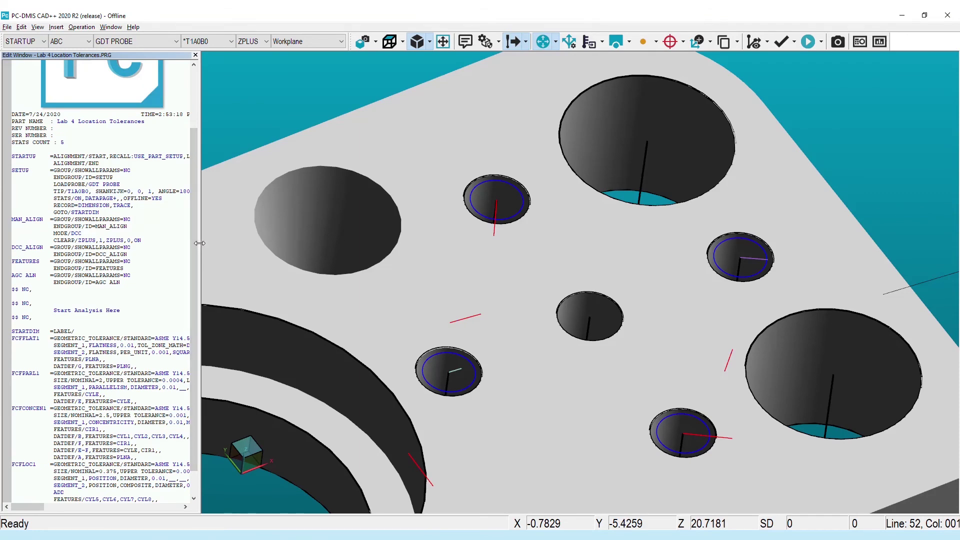
{"action": "left_click_drag", "start_coordinate": [200, 243], "coordinate": [273, 248]}
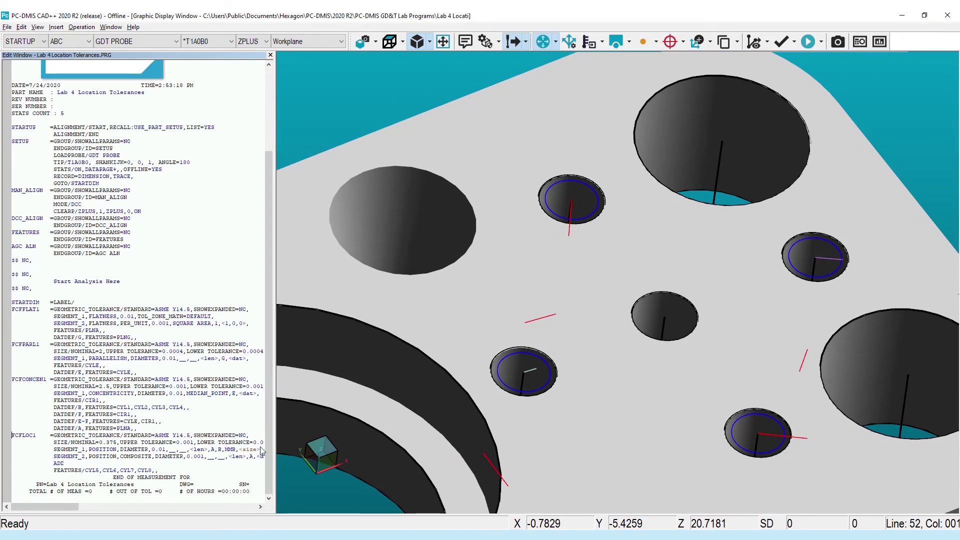
{"action": "left_click_drag", "start_coordinate": [275, 438], "coordinate": [336, 441]}
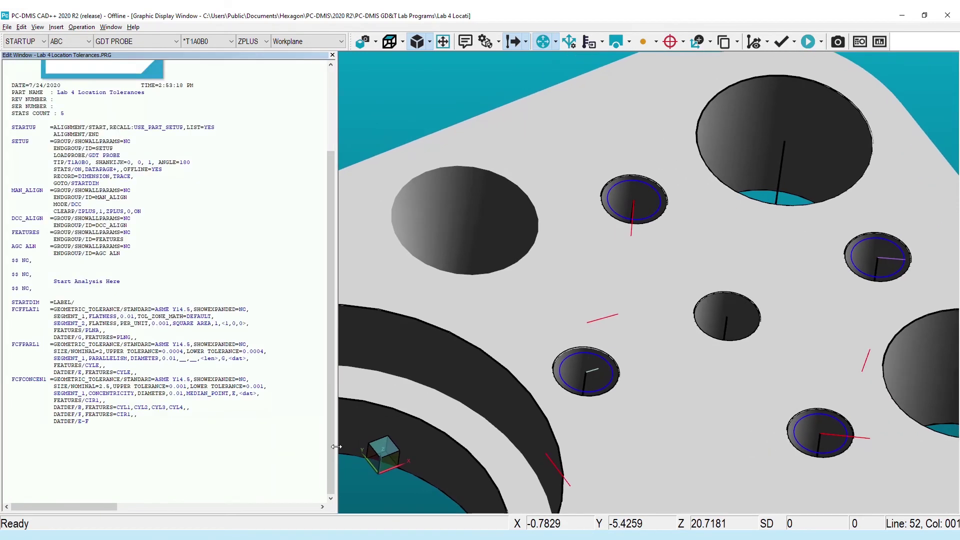
- Set SHOWEXPANDED to YES for FCFLOC1 and review its expanded segment, measurement and datum details
{"action": "left_click", "coordinate": [225, 436]}
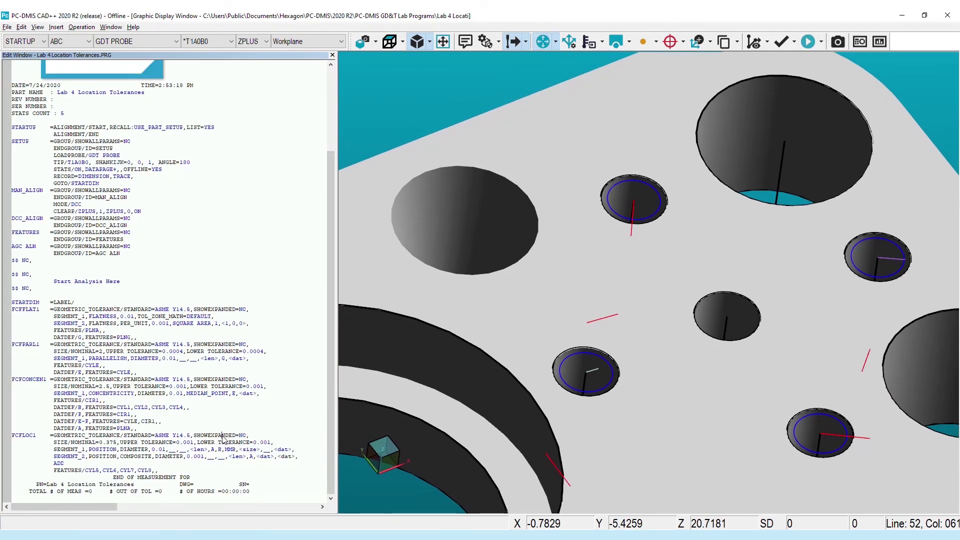
{"action": "key", "text": "F8"}
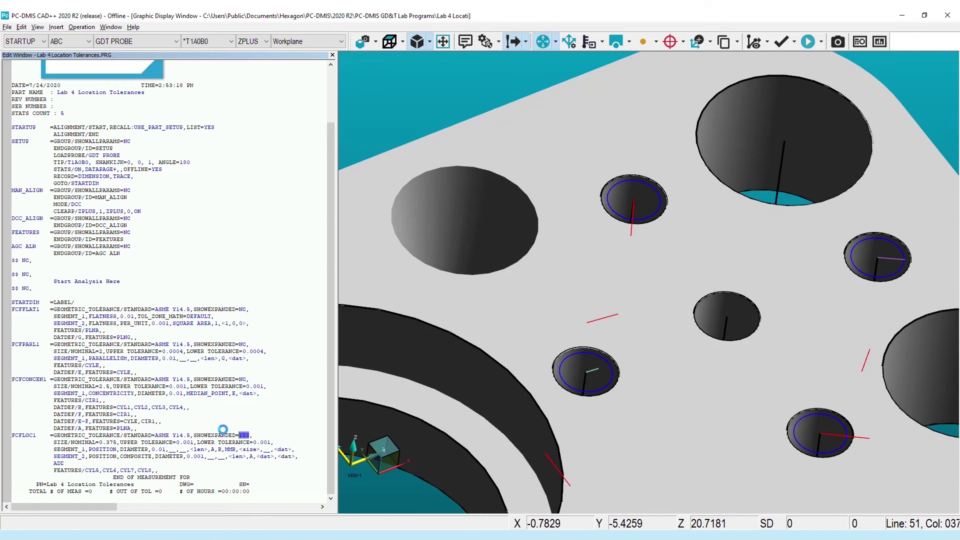
{"action": "scroll", "coordinate": [119, 443], "scroll_direction": "down", "scroll_amount": 9}
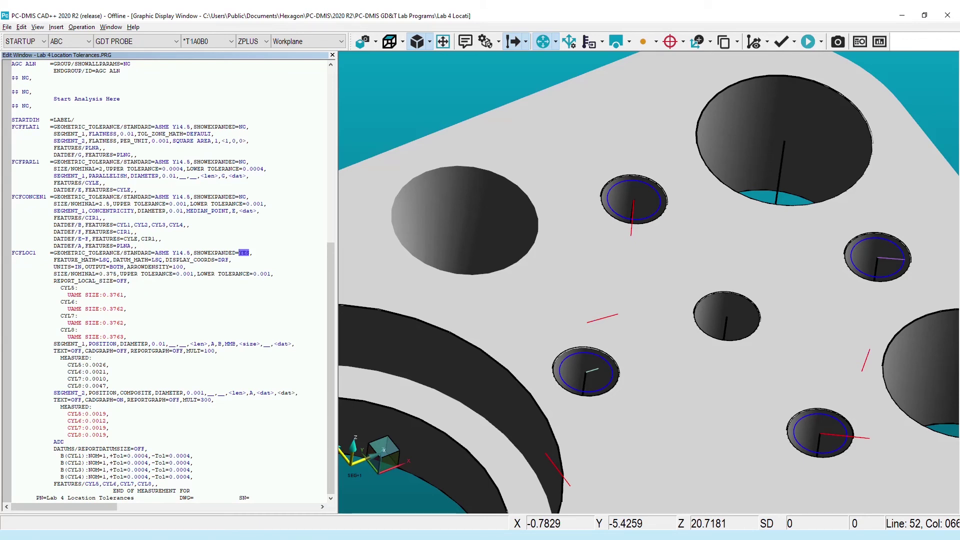
- Show the inspection report and examine the size and position results for FCFLOC1
{"action": "left_click", "coordinate": [205, 489]}
{"action": "left_click", "coordinate": [877, 43]}
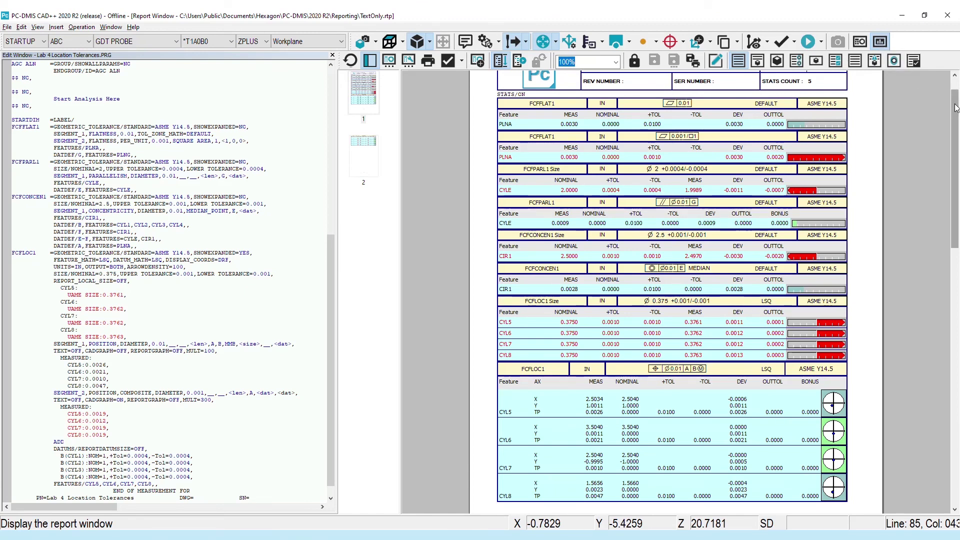
{"action": "left_click_drag", "start_coordinate": [955, 108], "coordinate": [957, 223]}
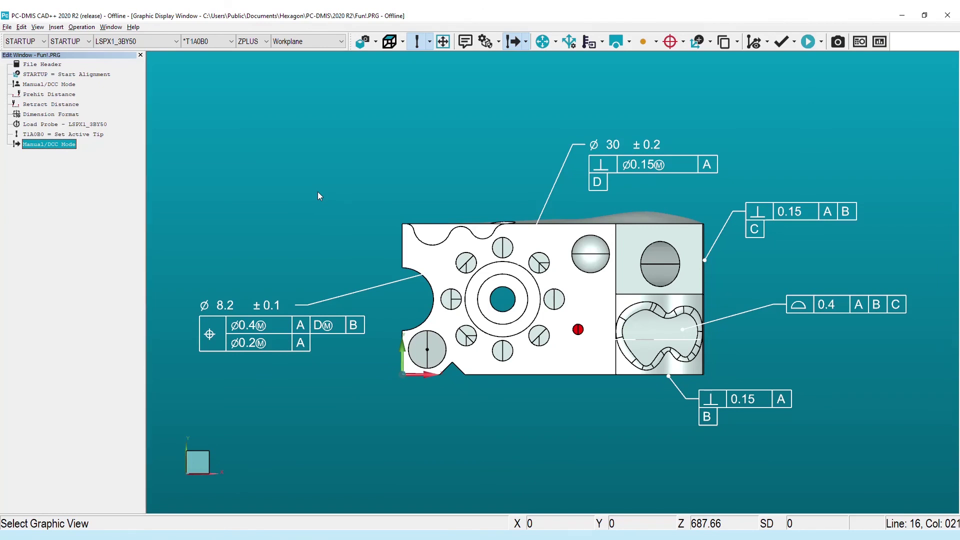
- Create the Ø0.15 (M) perpendicularity tolerance to datum A from the CAD callout of the Ø30 cylinder
{"action": "left_click", "coordinate": [640, 169]}
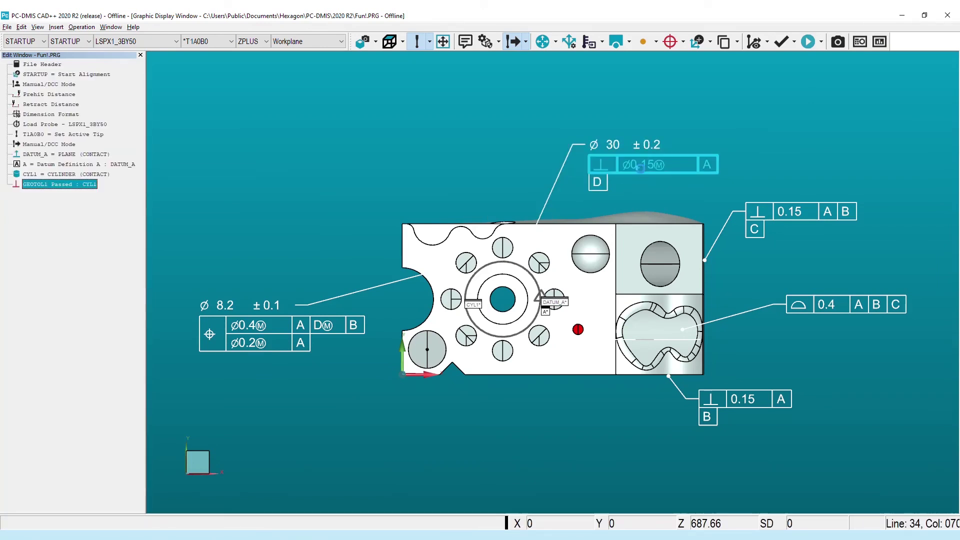
{"action": "double_click", "coordinate": [641, 169]}
{"action": "left_click", "coordinate": [399, 324]}
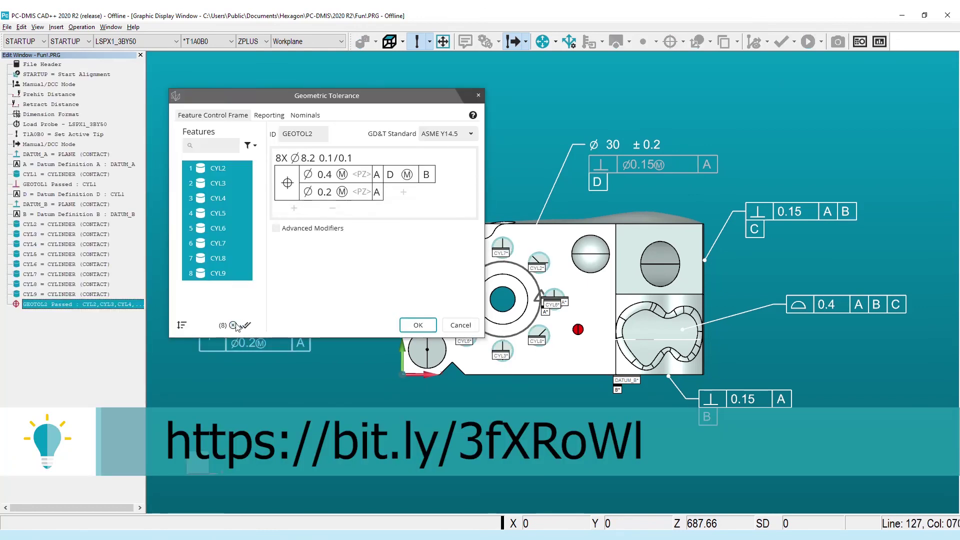
- Accept the composite position tolerance for the eight Ø8.2 cylinders and create the 0.15 perpendicularity tolerance to datum A for plane DATUM_B
{"action": "left_click", "coordinate": [419, 325]}
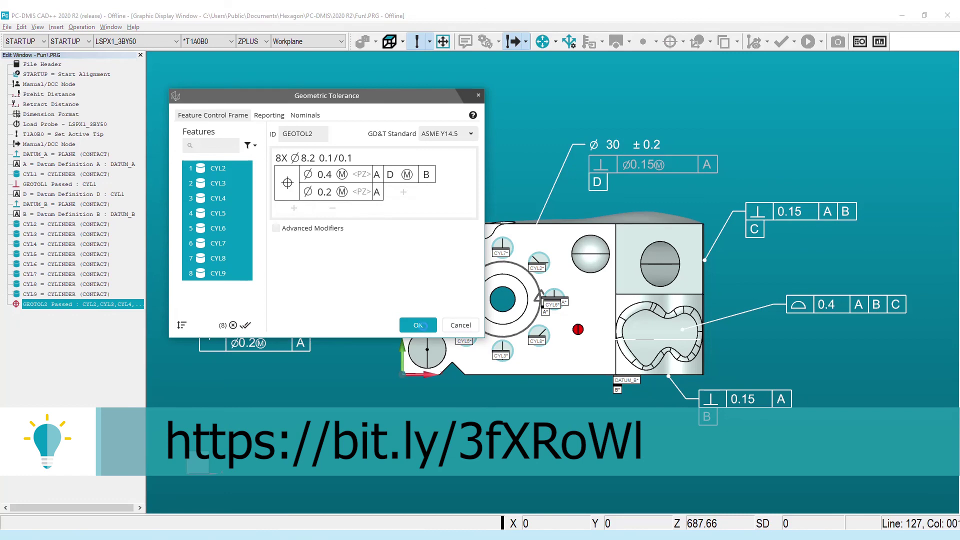
{"action": "left_click", "coordinate": [744, 403]}
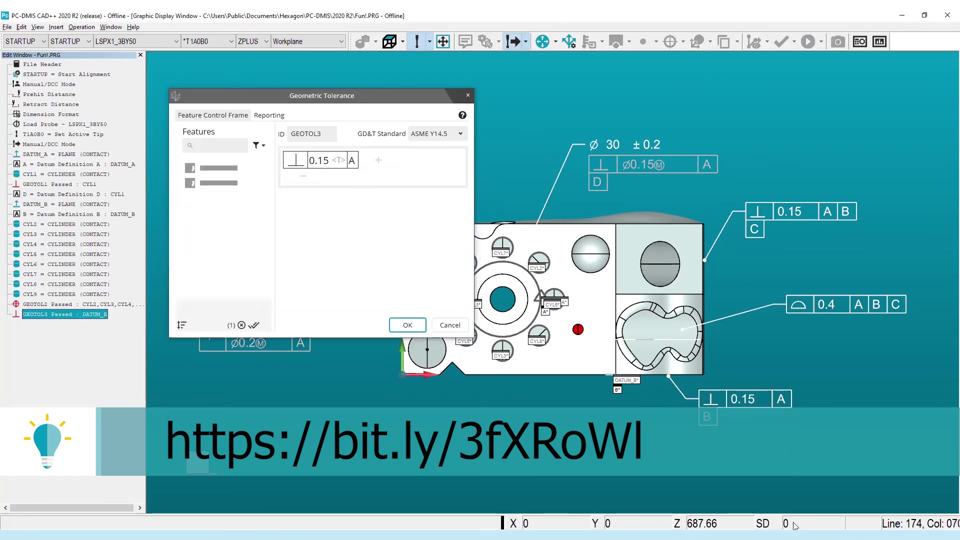
{"action": "left_click", "coordinate": [408, 325]}
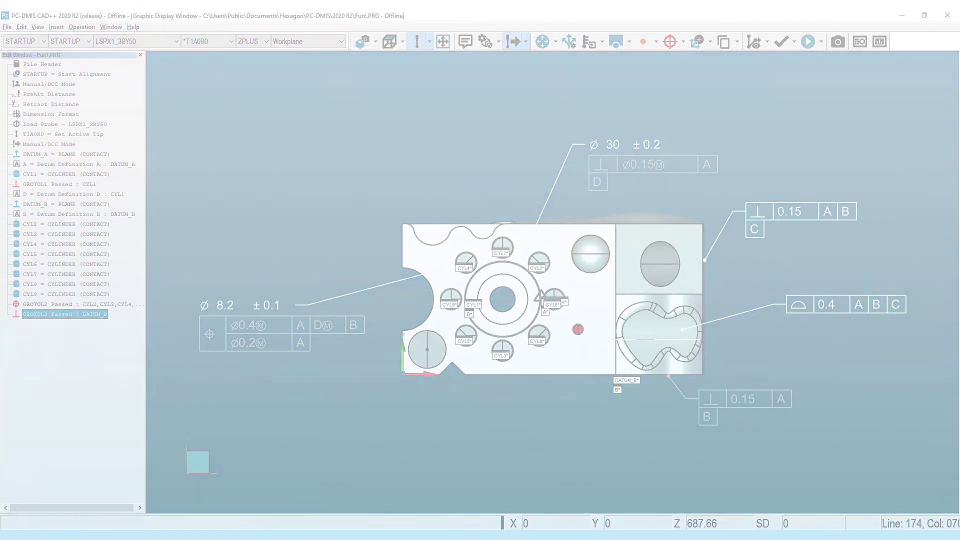